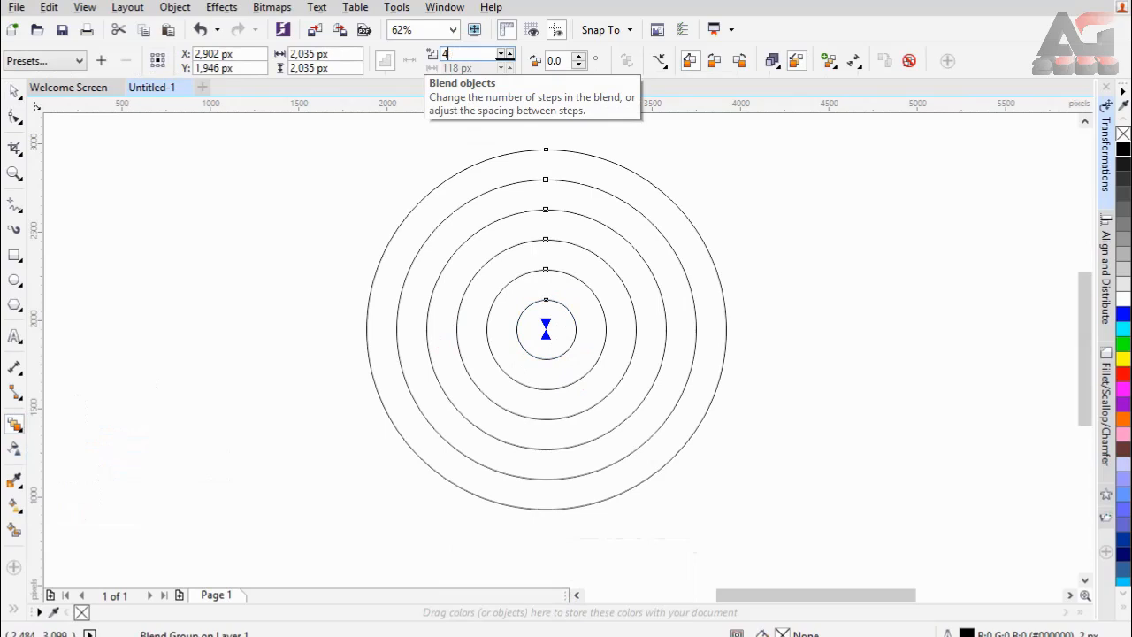
# Break the blend group of concentric circles apart, and group all the resulting objects together
pyautogui.click(13, 89)
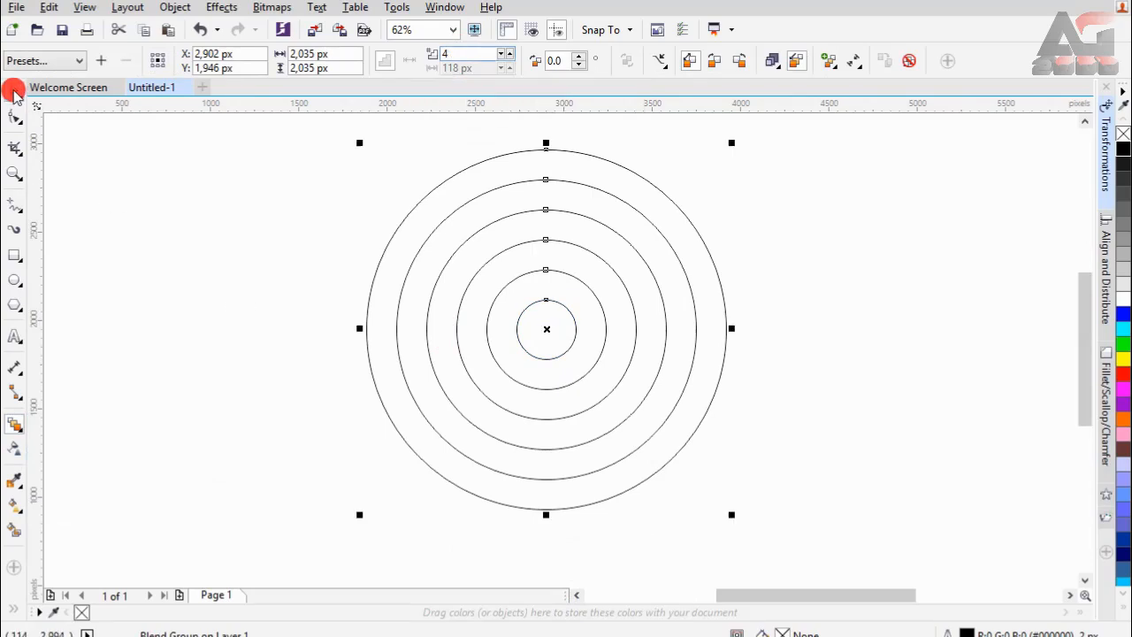
pyautogui.rightClick(506, 252)
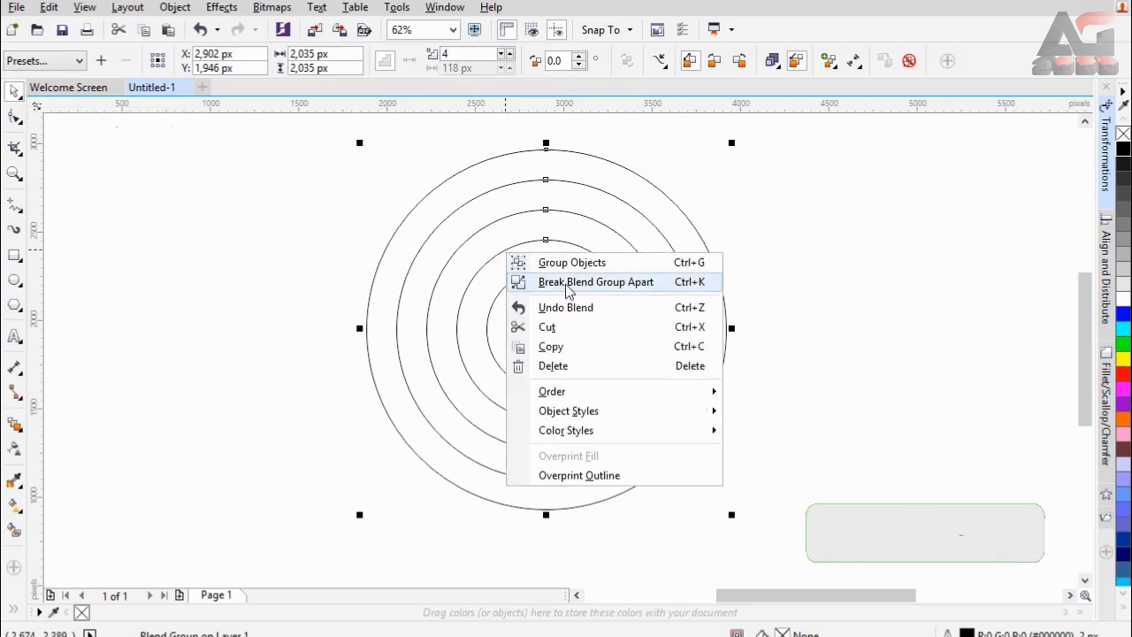
pyautogui.click(566, 283)
pyautogui.click(285, 280)
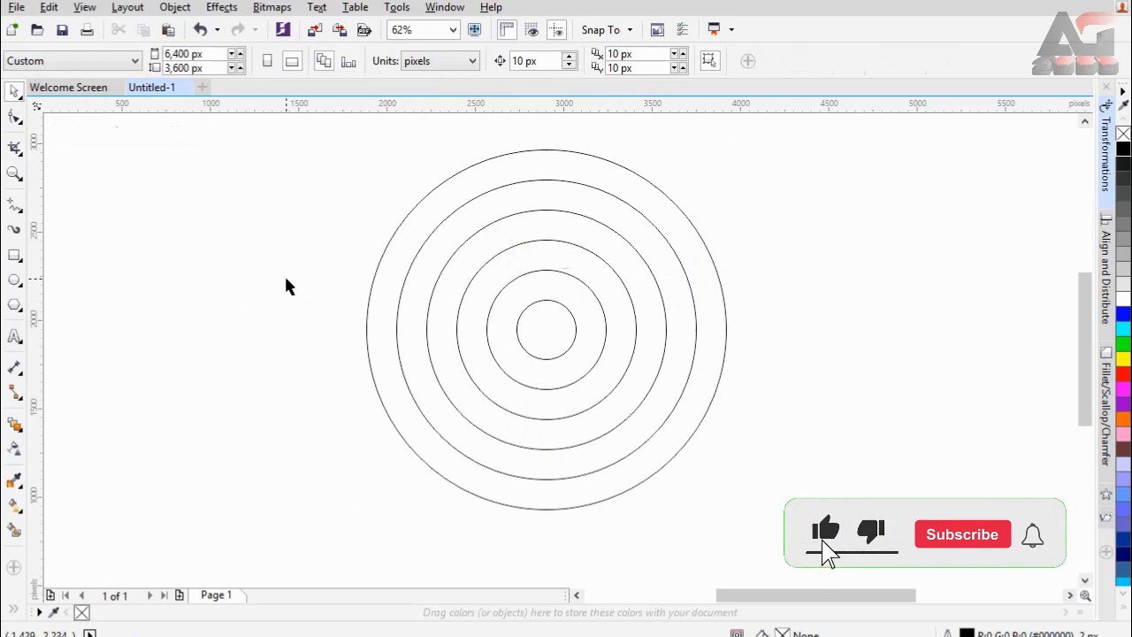
pyautogui.hotkey('ctrl', 'a')
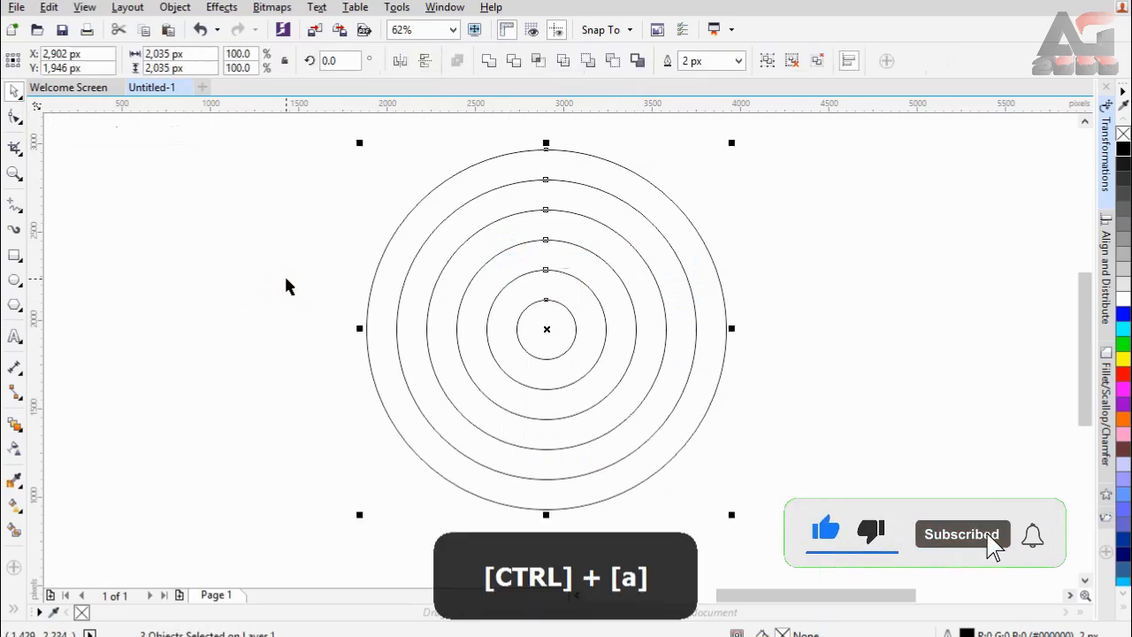
pyautogui.hotkey('ctrl', 'g')
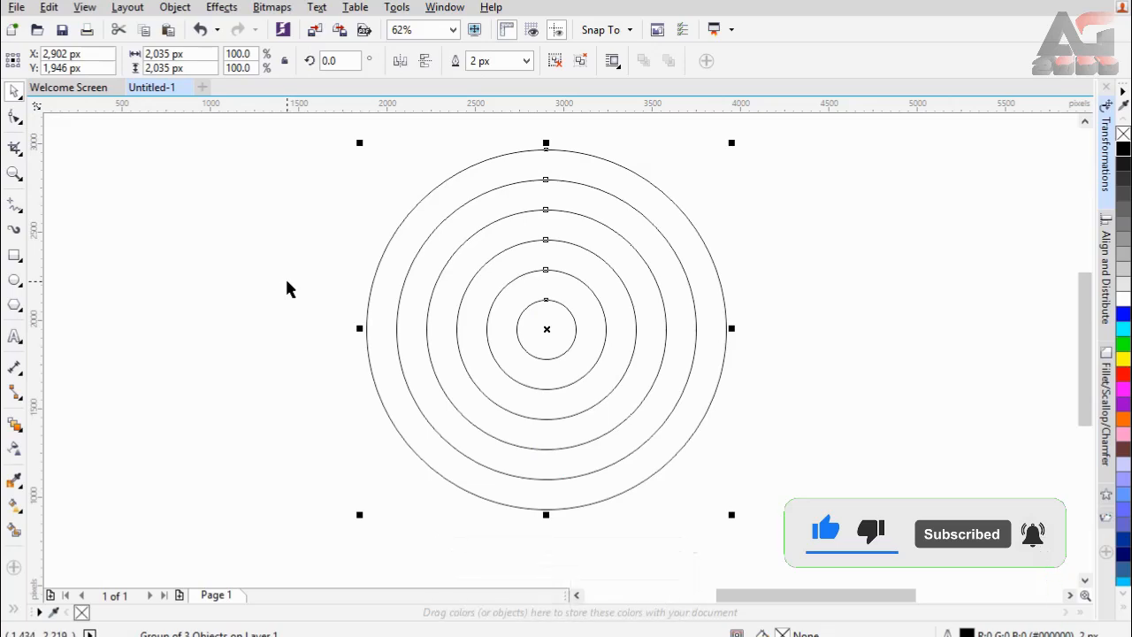
# Duplicate the circle group and move the copy horizontally to the right until its outer edge touches the original's innermost circle
pyautogui.hotkey('ctrl', 'c')
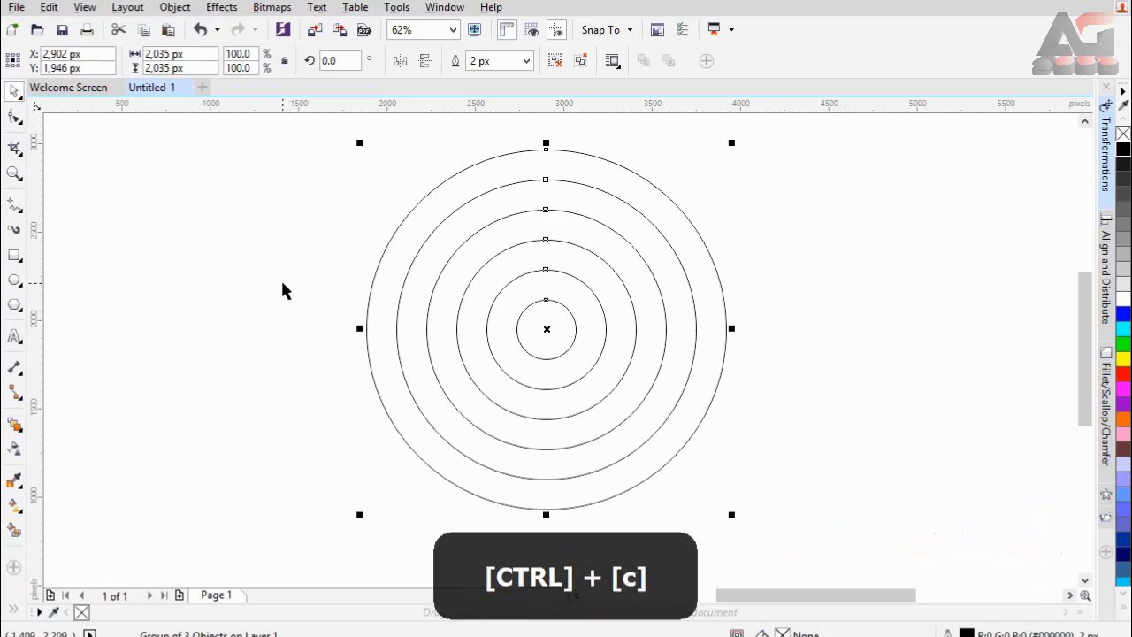
pyautogui.hotkey('ctrl', 'v')
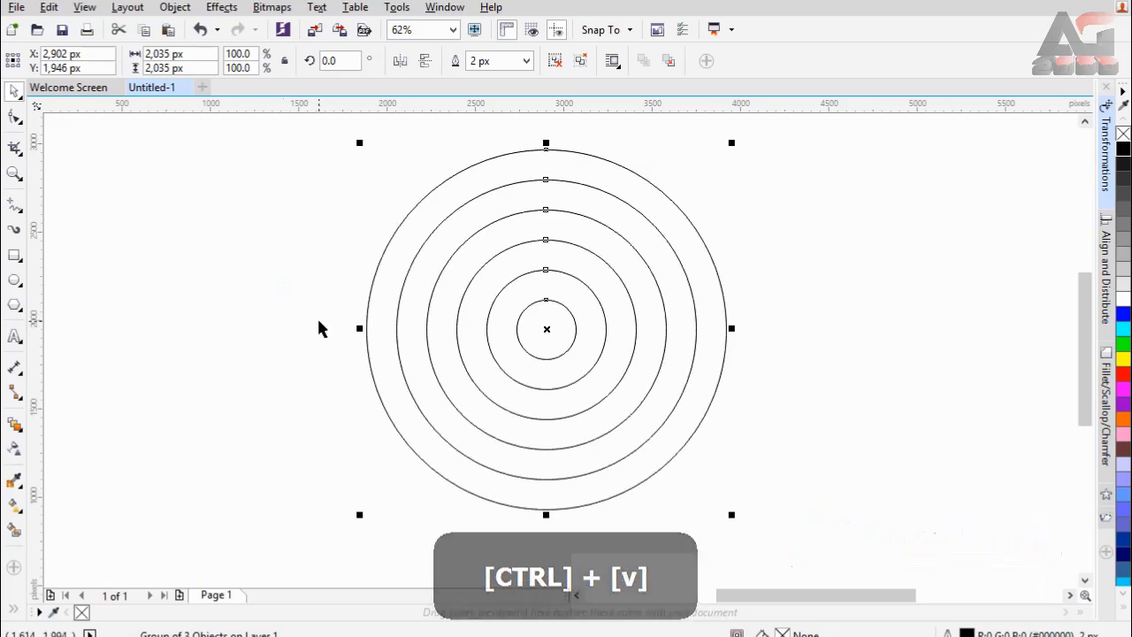
pyautogui.moveTo(362, 329); pyautogui.dragTo(574, 329)
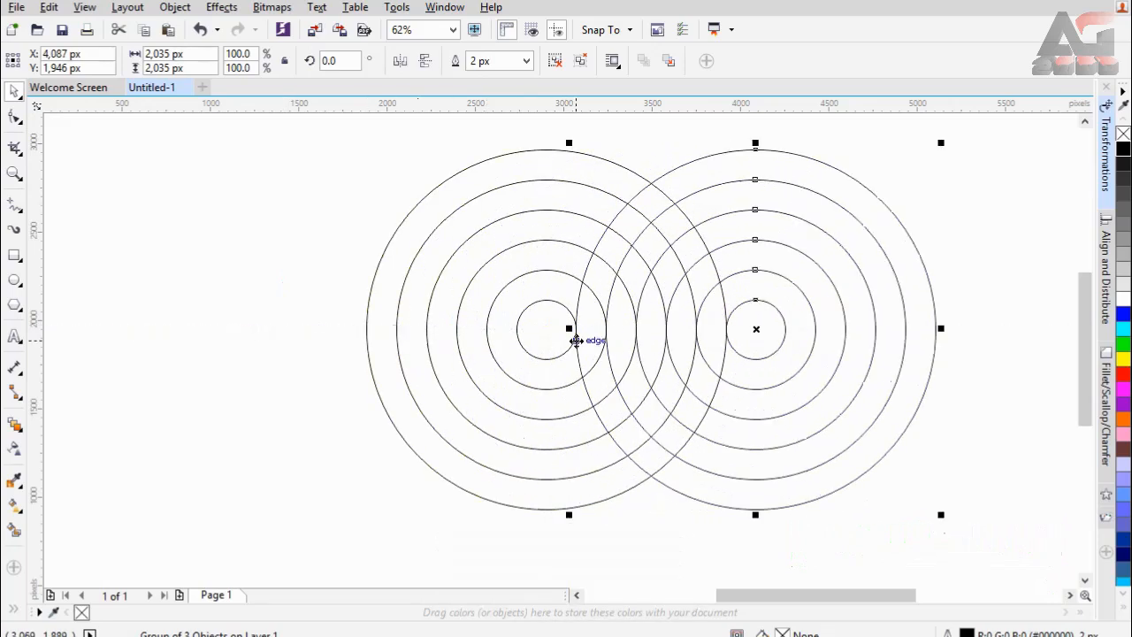
# Scale both circle groups down to about 1,966 × 1,242 px, and place a copy of the pair below with its top touching the innermost circles' bottom
pyautogui.hotkey('ctrl', 'a')
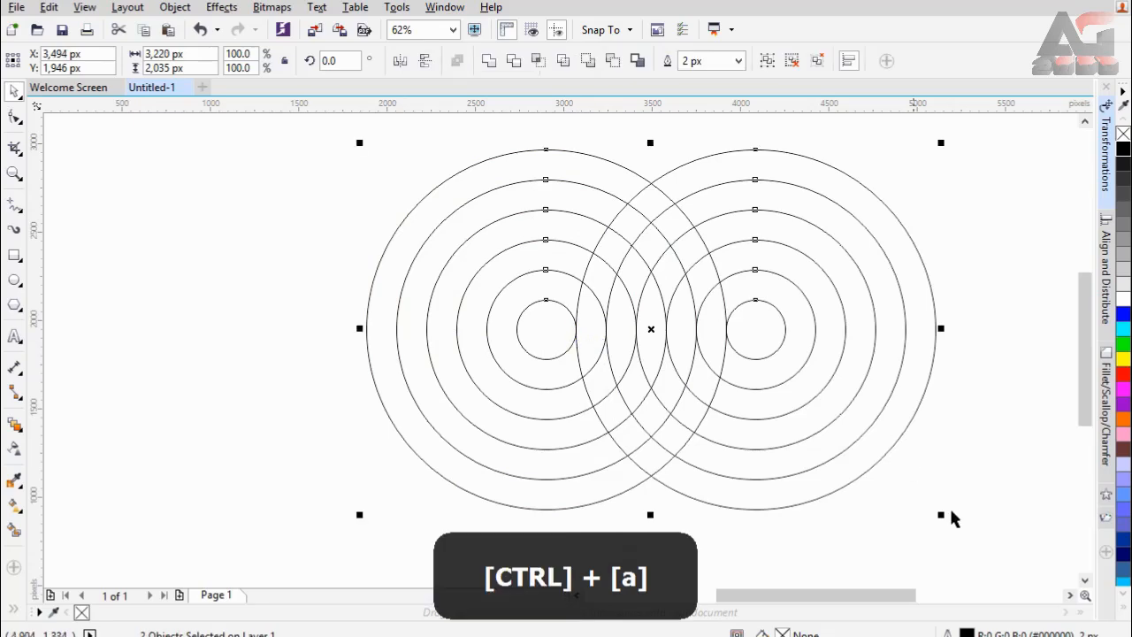
pyautogui.moveTo(941, 515); pyautogui.dragTo(716, 393)
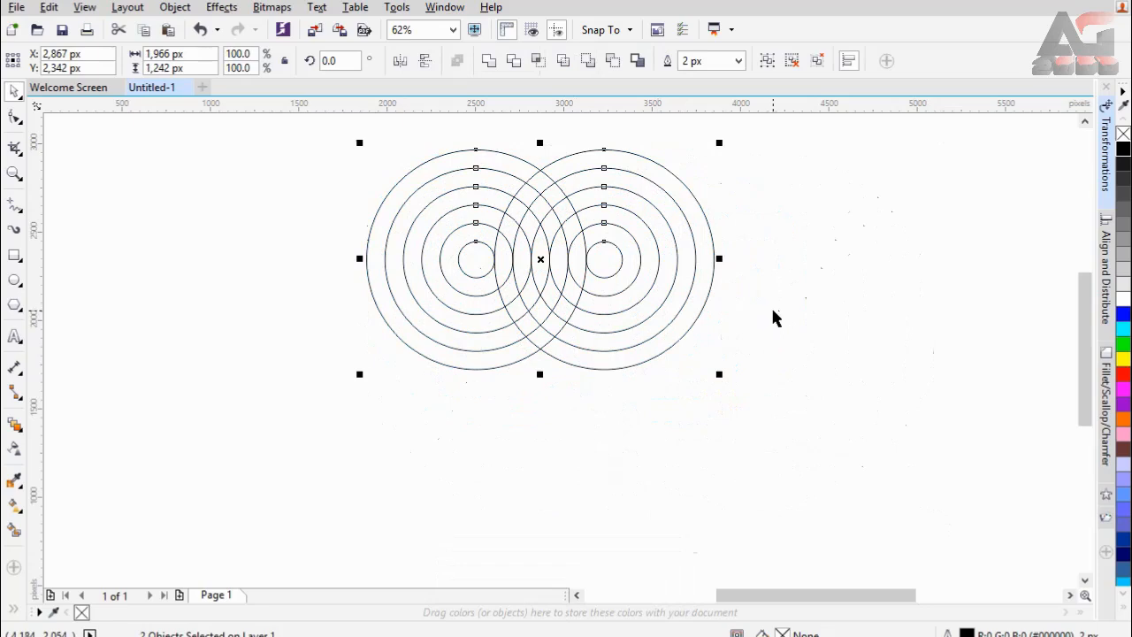
pyautogui.hotkey('ctrl', 'c')
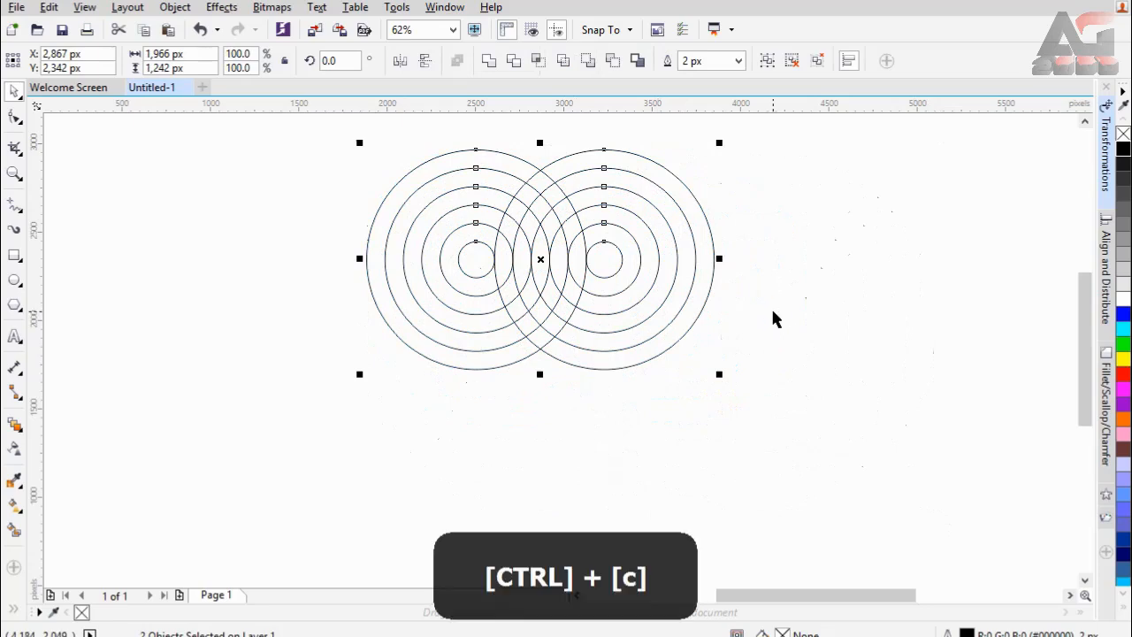
pyautogui.hotkey('ctrl', 'v')
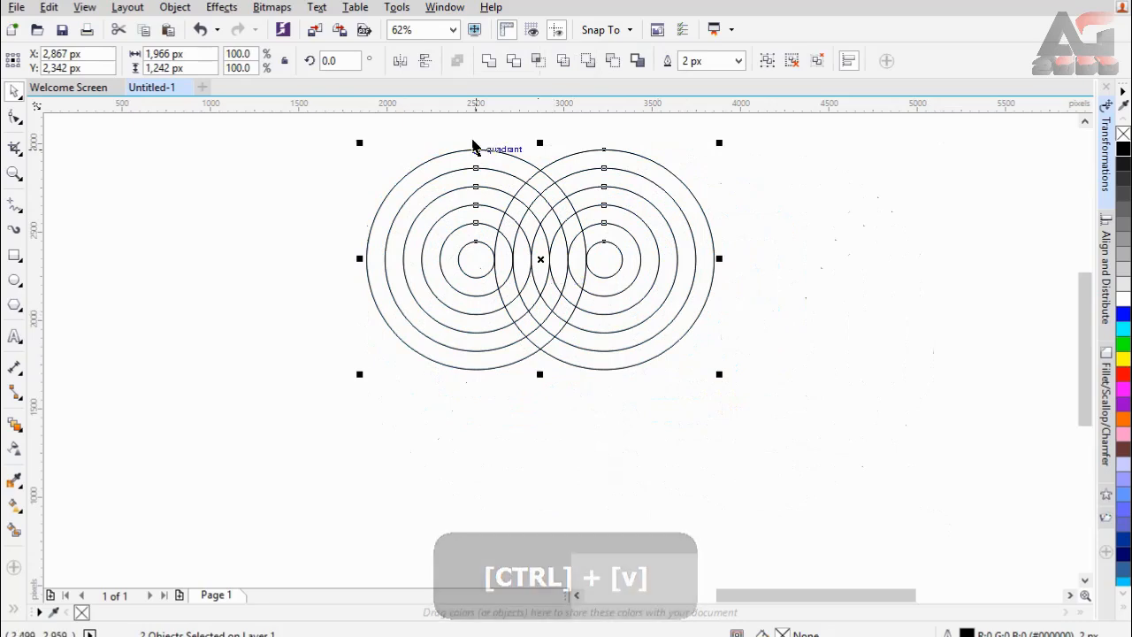
pyautogui.moveTo(476, 148); pyautogui.dragTo(476, 278)
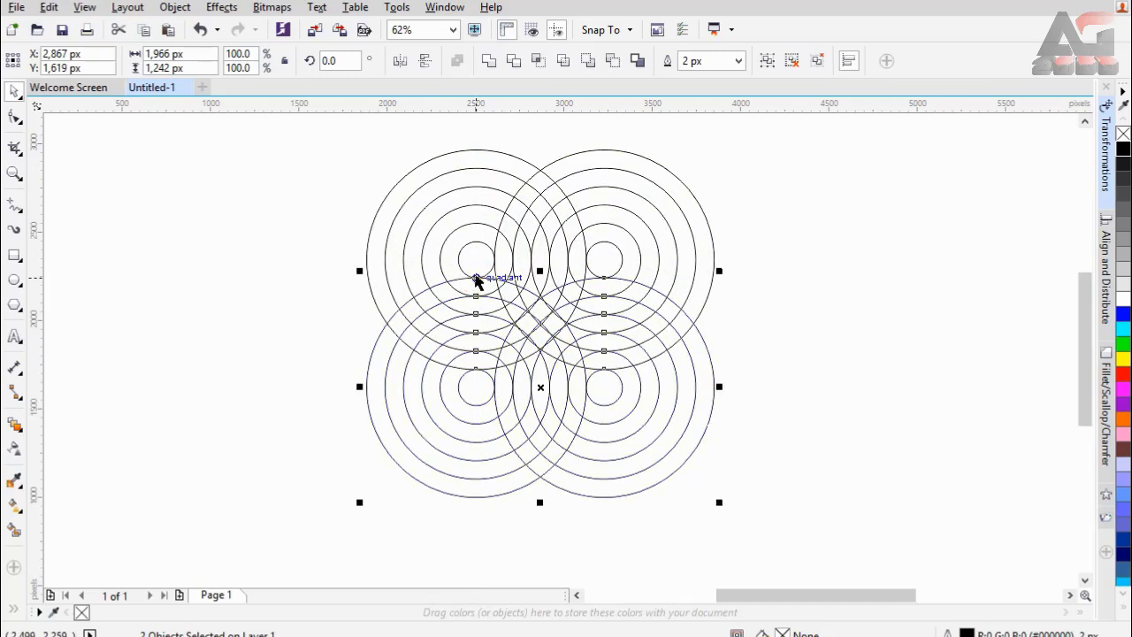
# Move all four circle groups up and left, and enlarge them together to about 2,350 px wide
pyautogui.hotkey('ctrl', 'a')
pyautogui.moveTo(578, 256); pyautogui.dragTo(505, 247)
pyautogui.moveTo(654, 487); pyautogui.dragTo(835, 557)
pyautogui.click(772, 334)
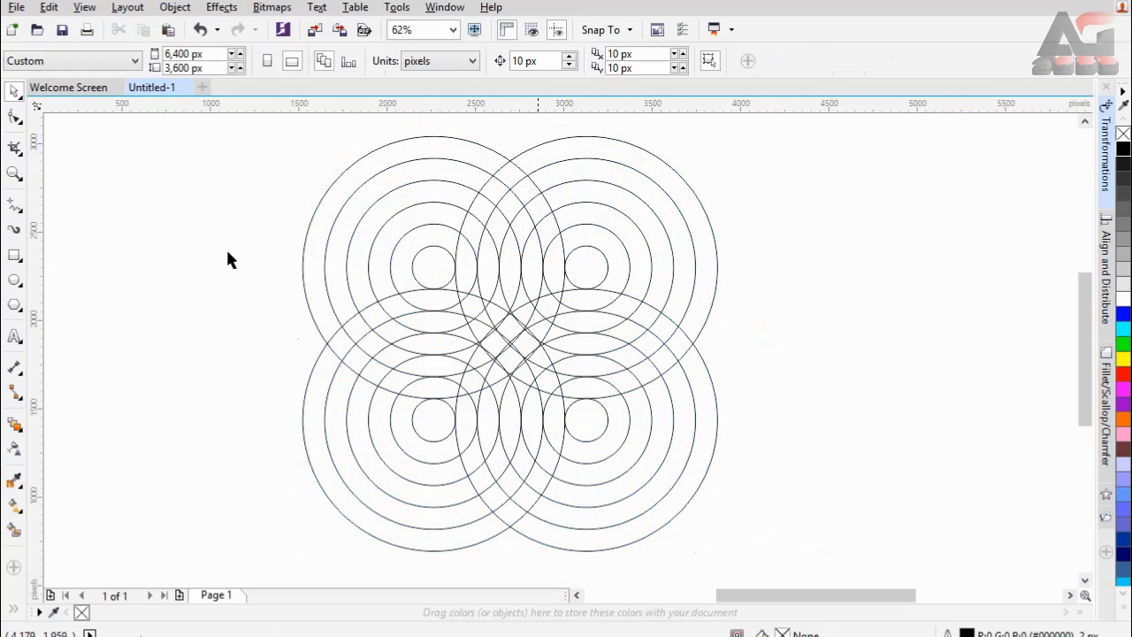
# Use Virtual Segment Delete to remove the upper-right circles' arcs that cross the upper part of the upper-left circles
pyautogui.click(22, 155)
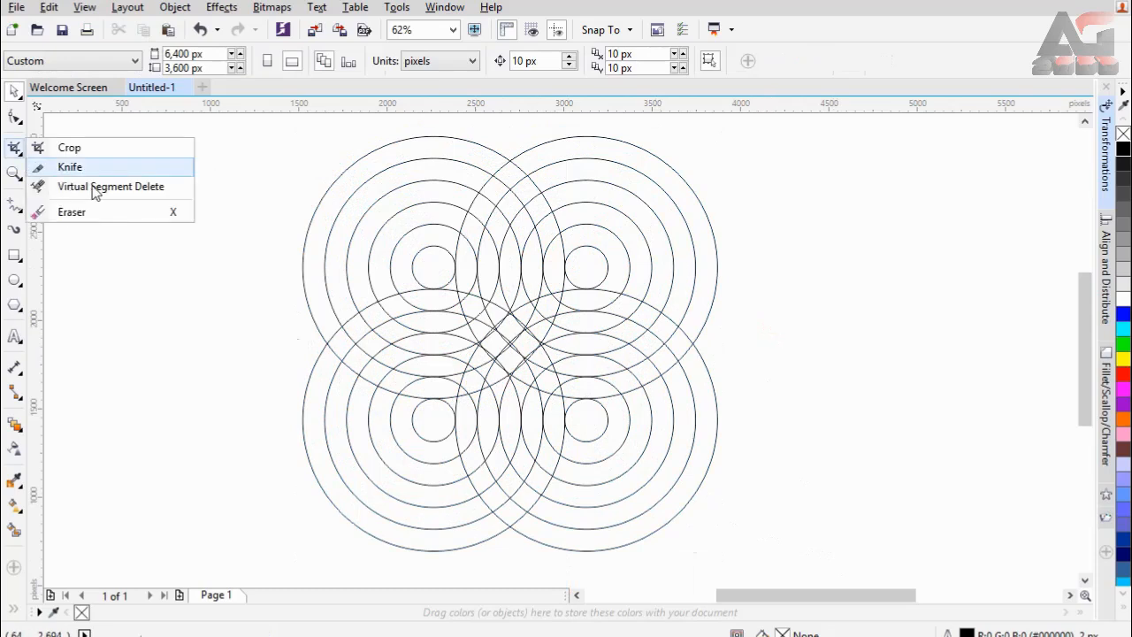
pyautogui.click(156, 188)
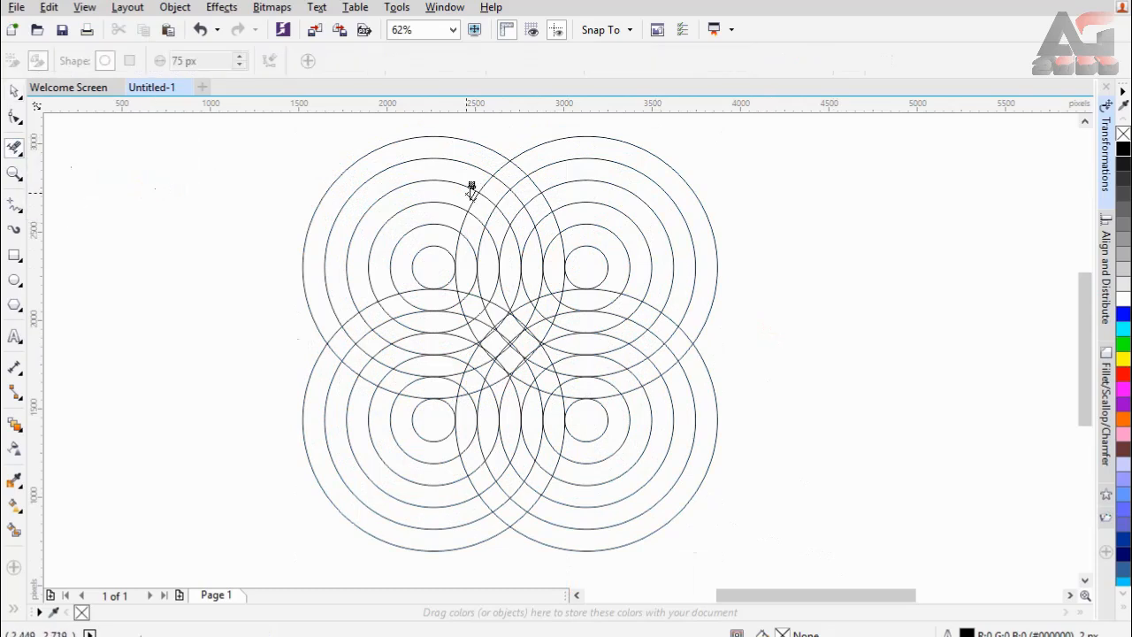
pyautogui.click(460, 219)
pyautogui.scroll(1, 471, 176)
pyautogui.click(545, 289)
pyautogui.click(522, 238)
pyautogui.click(587, 234)
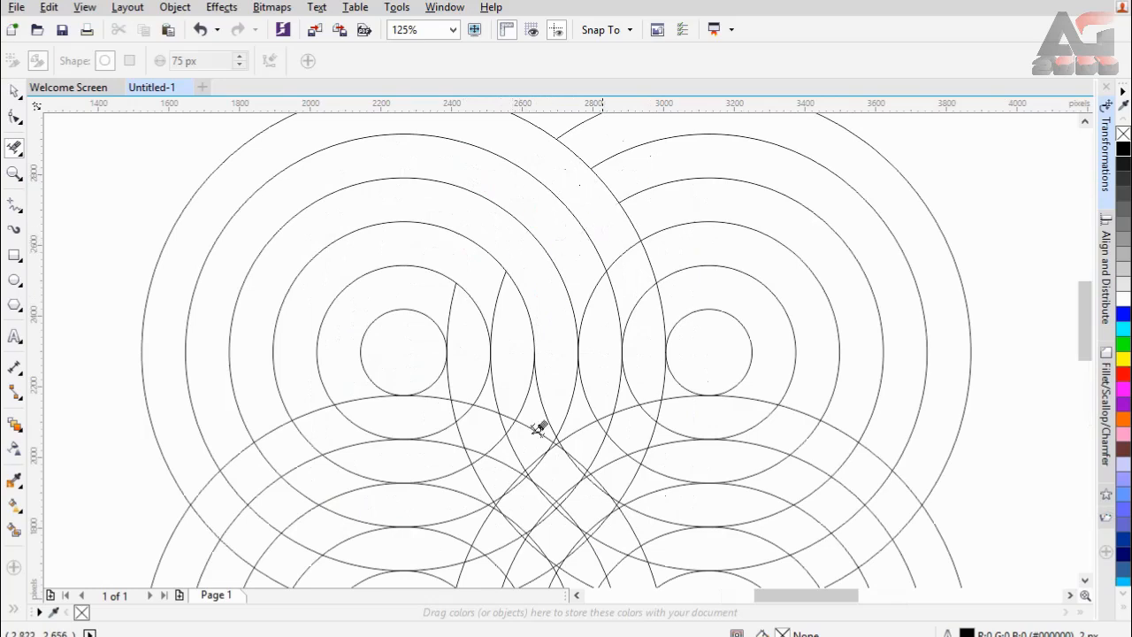
# Delete the remaining overlapping segments inside the bands curving down from the upper-left circles
pyautogui.click(464, 402)
pyautogui.click(449, 300)
pyautogui.click(498, 294)
pyautogui.click(481, 404)
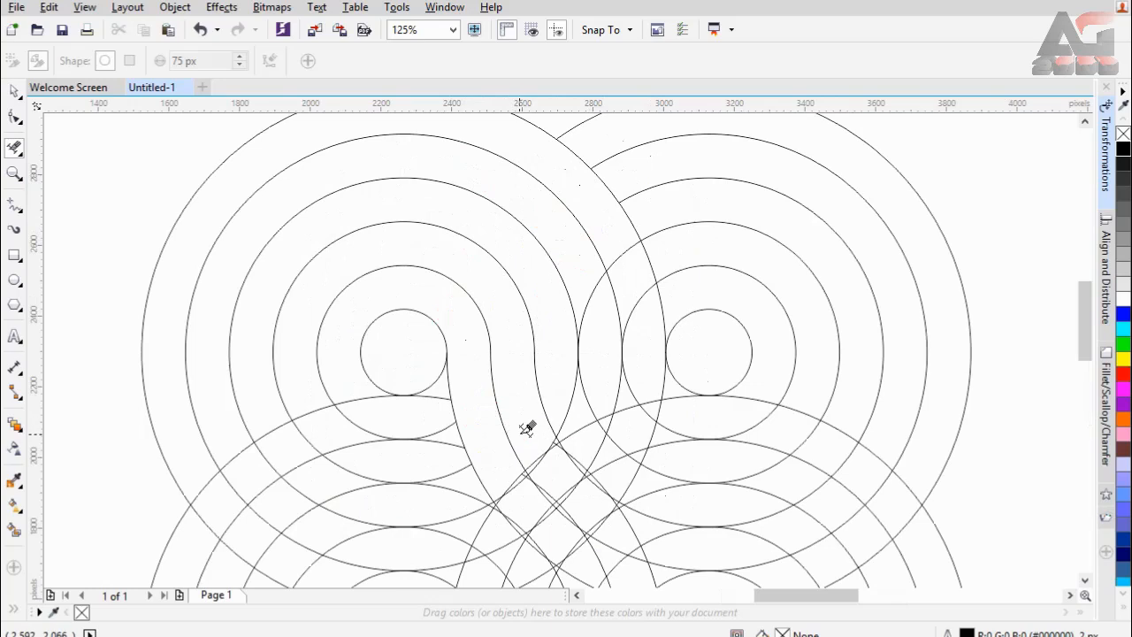
# Delete the segments crossing the bands between the two upper circle sets, including those near the pattern's centre
pyautogui.moveTo(584, 433); pyautogui.dragTo(619, 421)
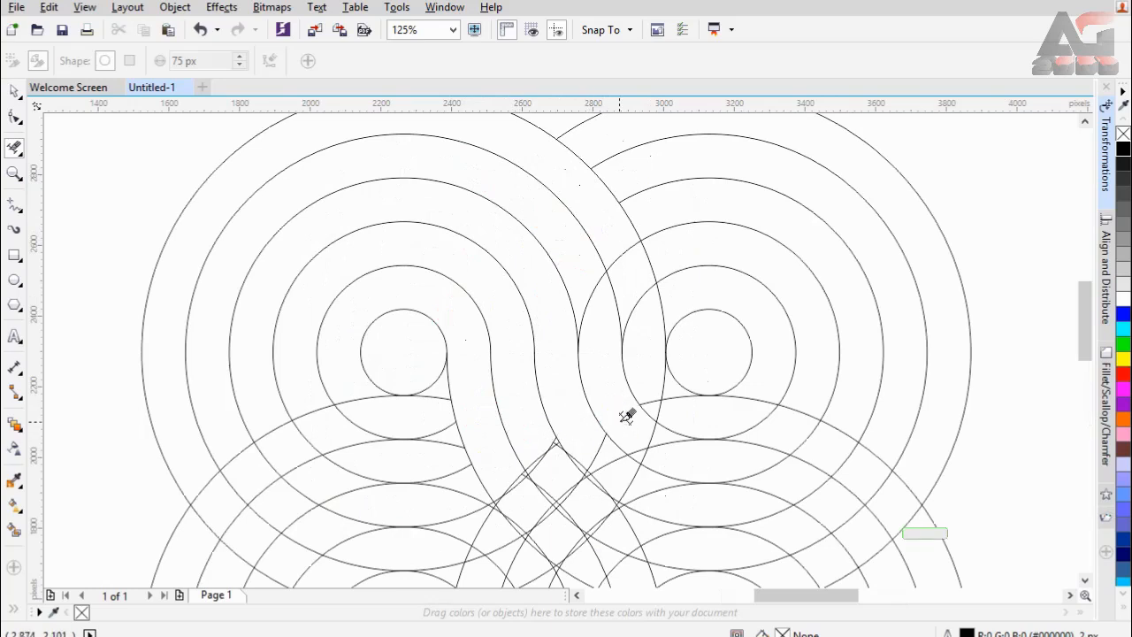
pyautogui.click(597, 283)
pyautogui.click(623, 251)
pyautogui.click(638, 307)
pyautogui.moveTo(653, 382); pyautogui.dragTo(668, 408)
pyautogui.scroll(4, 527, 490)
pyautogui.moveTo(529, 353); pyautogui.dragTo(587, 413)
pyautogui.click(589, 364)
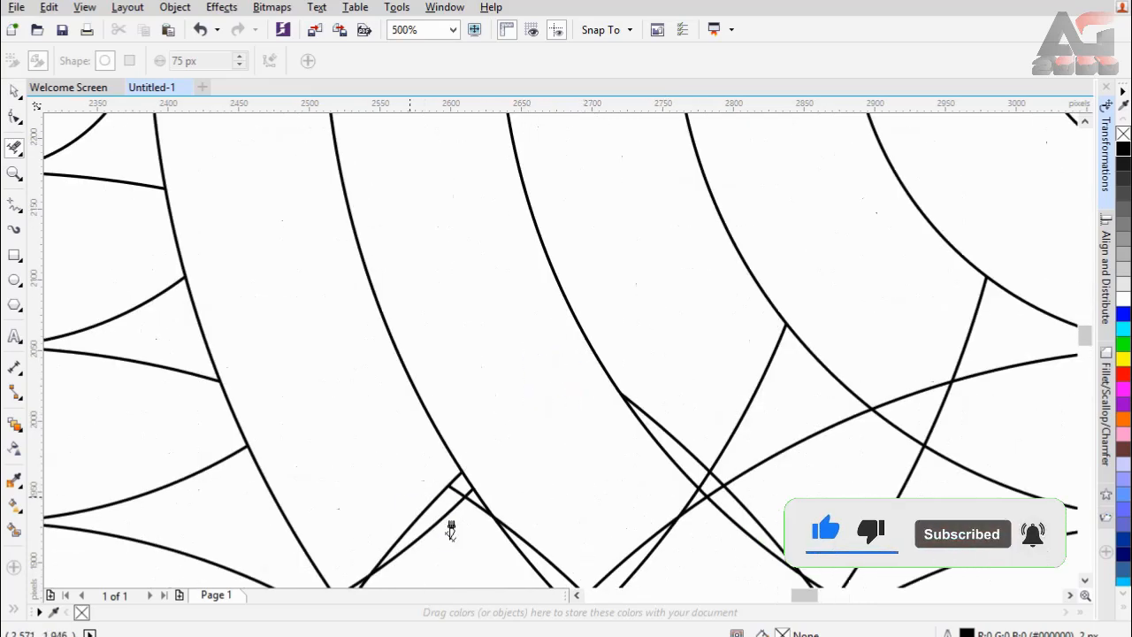
pyautogui.moveTo(447, 519); pyautogui.dragTo(389, 557)
# Try to delete the remaining segments at the central crossing, and undo these deletions
pyautogui.click(457, 483)
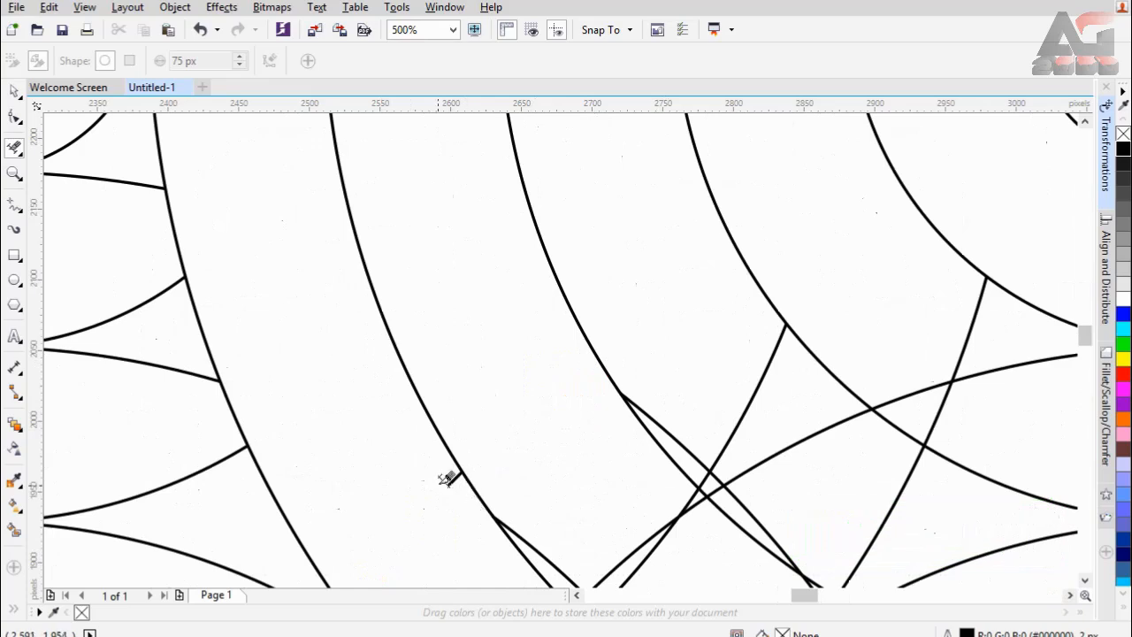
pyautogui.moveTo(705, 453); pyautogui.dragTo(748, 477)
pyautogui.click(725, 485)
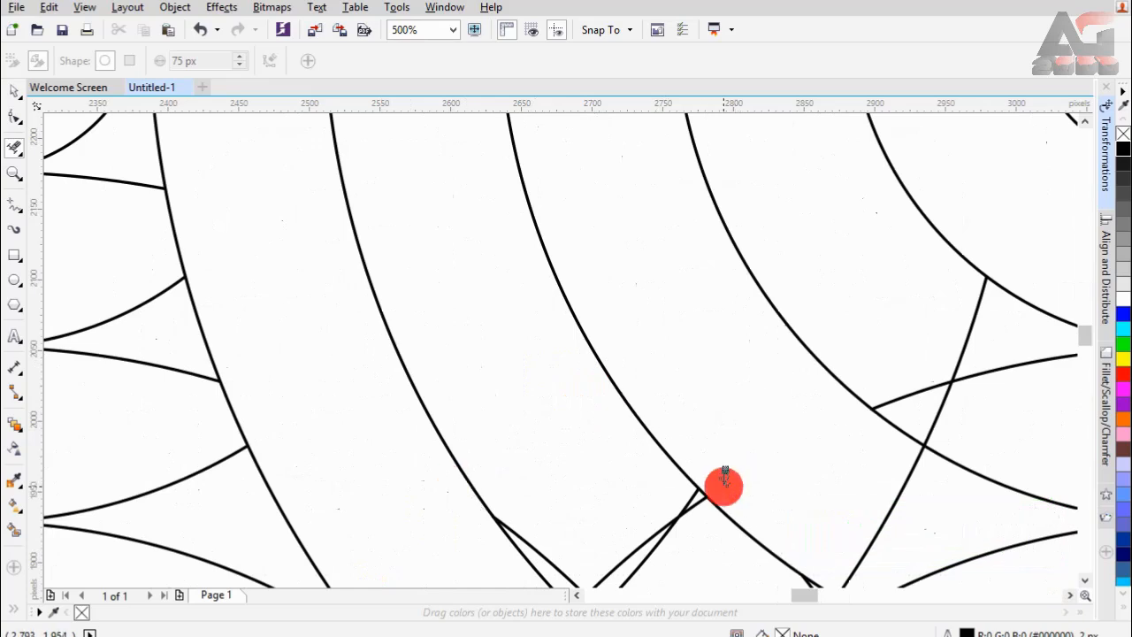
pyautogui.moveTo(665, 508); pyautogui.dragTo(693, 535)
pyautogui.scroll(-5, 538, 404)
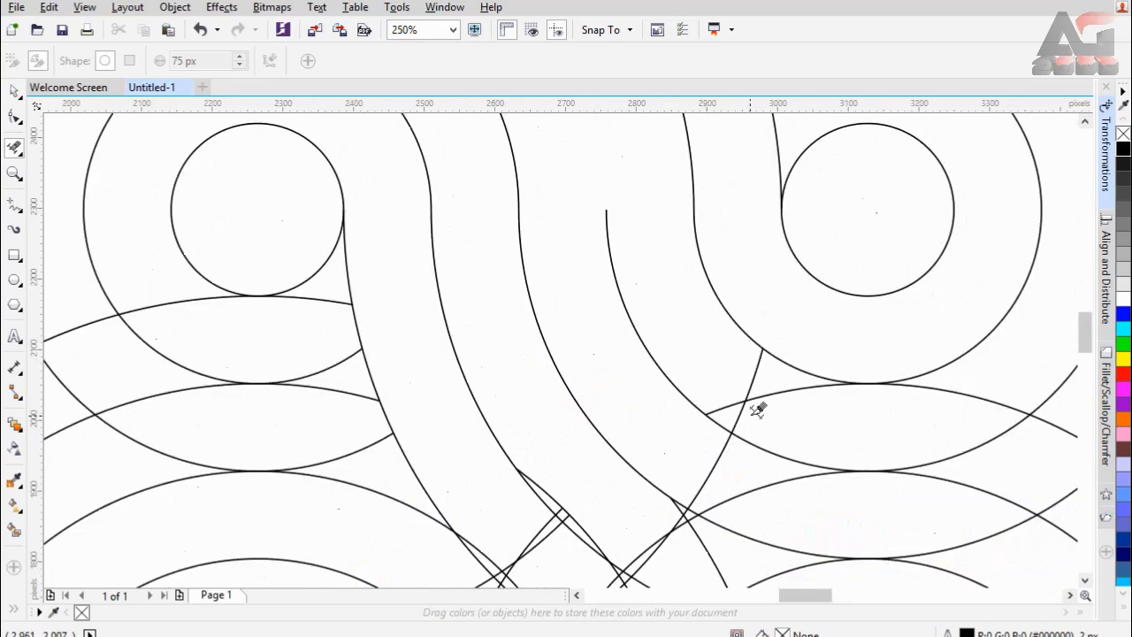
pyautogui.hotkey('ctrl', 'z')
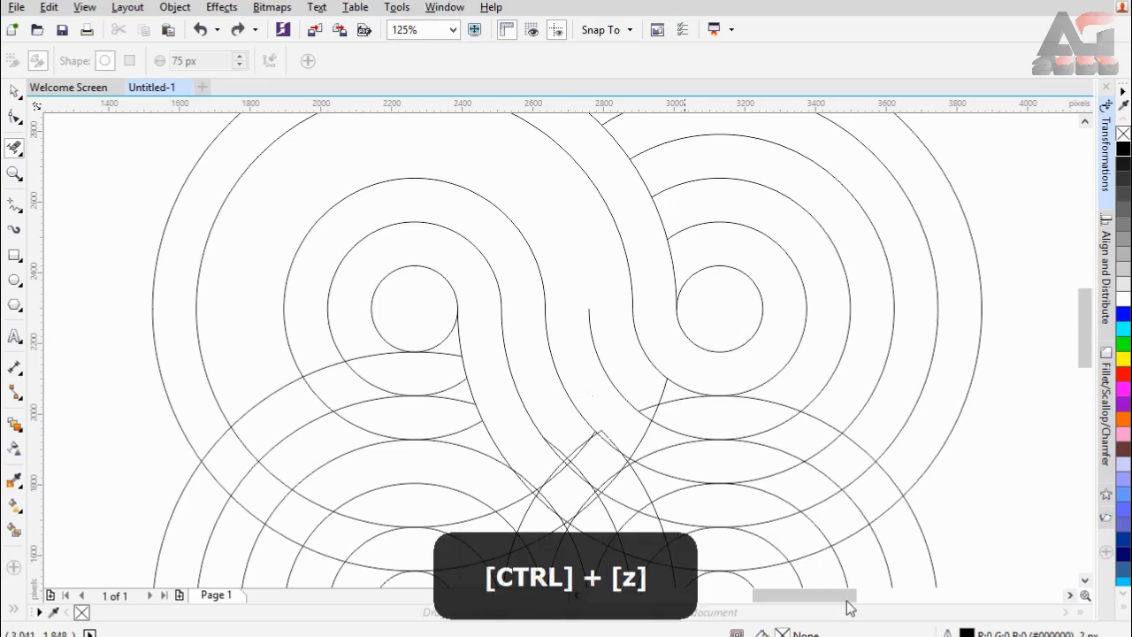
# Delete the segments crossing the diagonal bands above the pattern's centre, where they curve into the upper-right circles
pyautogui.scroll(2, 512, 447)
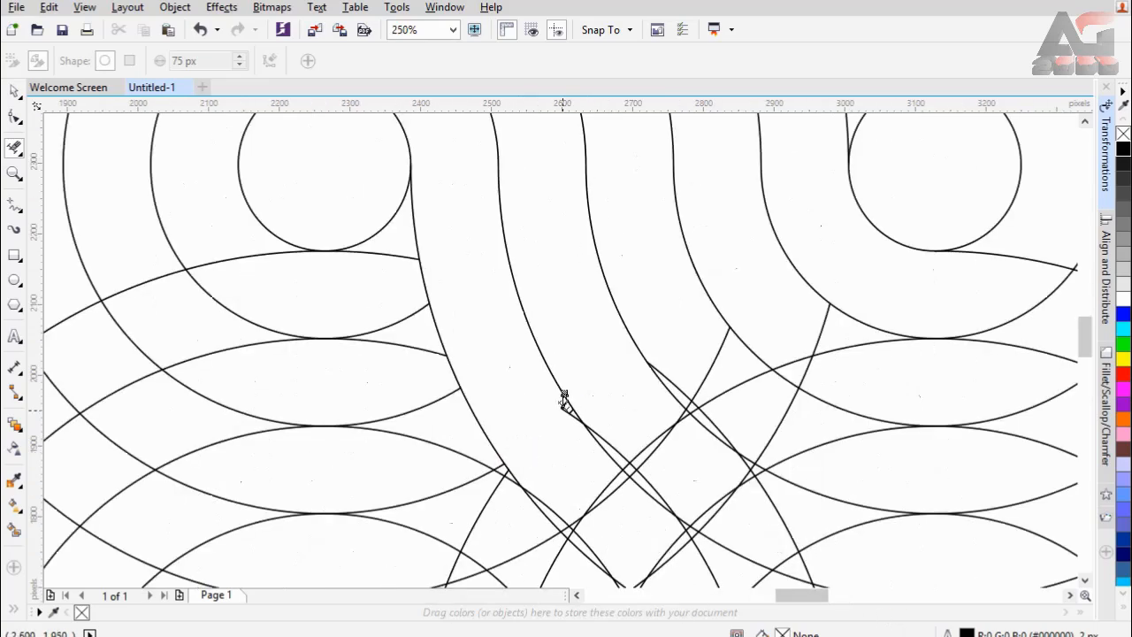
pyautogui.click(702, 396)
pyautogui.click(707, 398)
pyautogui.click(700, 397)
pyautogui.scroll(-2, 699, 351)
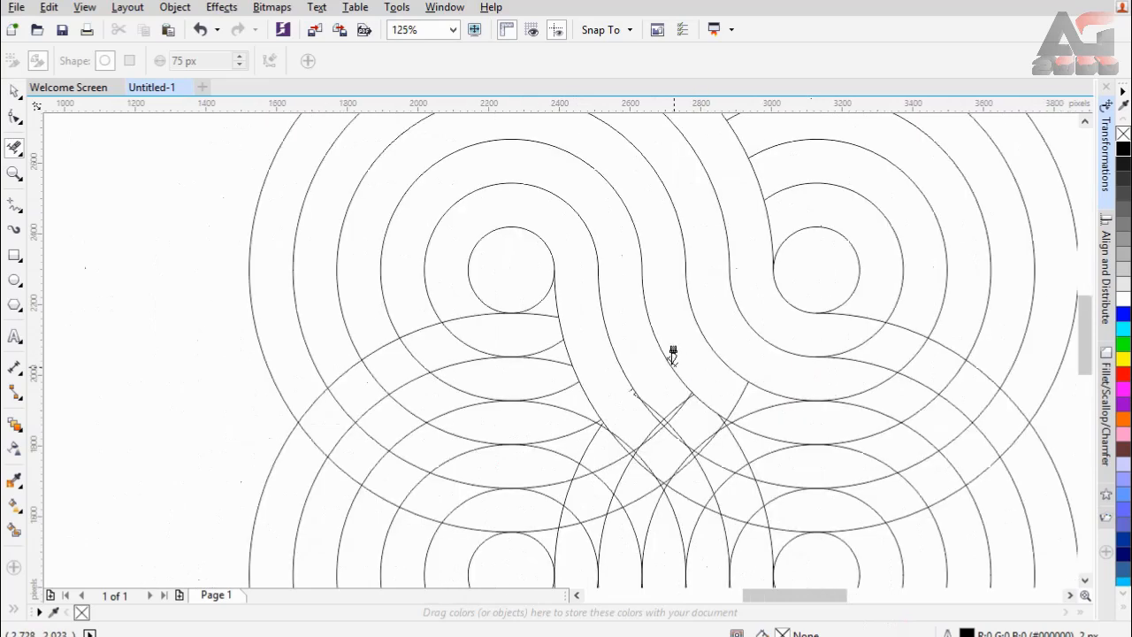
# Delete the lower-right circles' arcs that cross the bottom bands of the upper-right circles
pyautogui.click(870, 311)
pyautogui.click(873, 356)
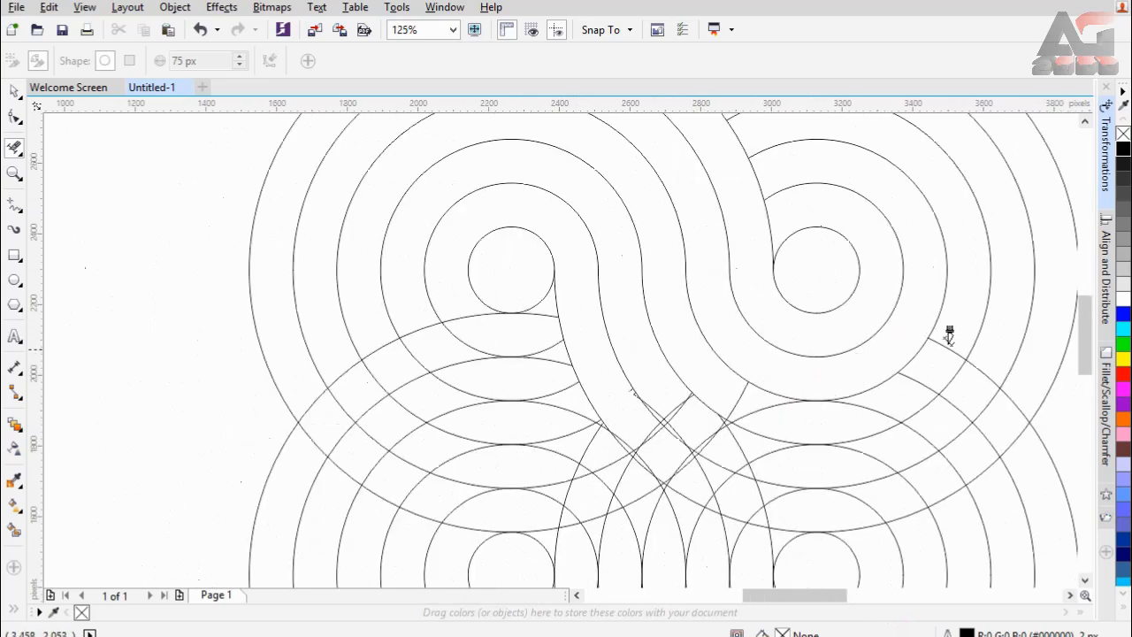
pyautogui.click(737, 399)
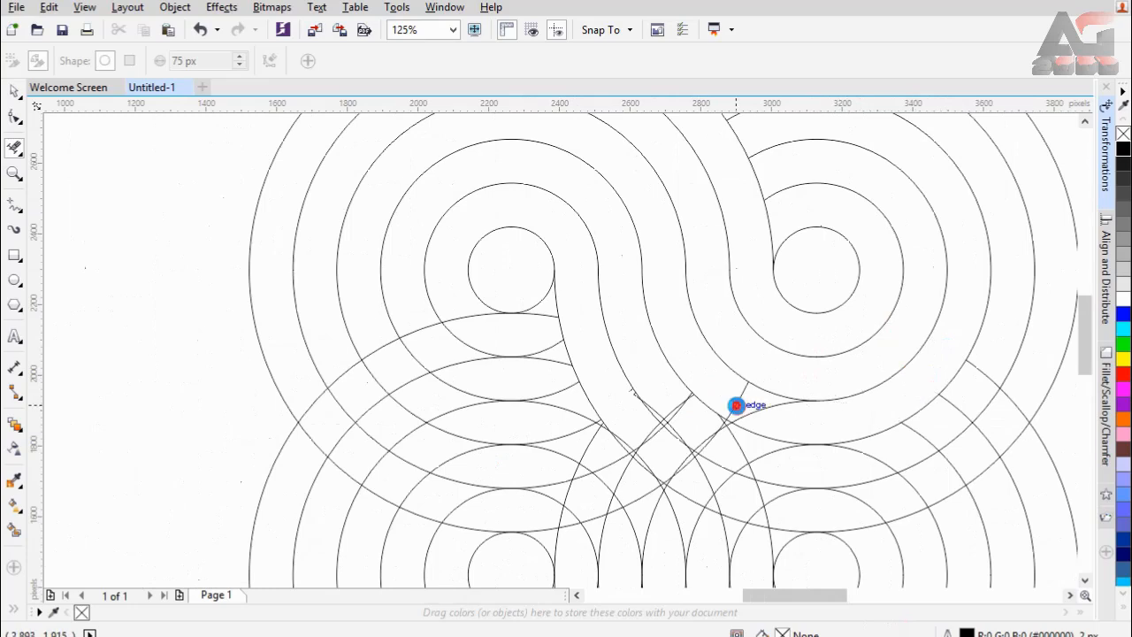
# Delete the small leftover line pieces along the diagonal bands near the pattern's centre
pyautogui.scroll(2, 759, 407)
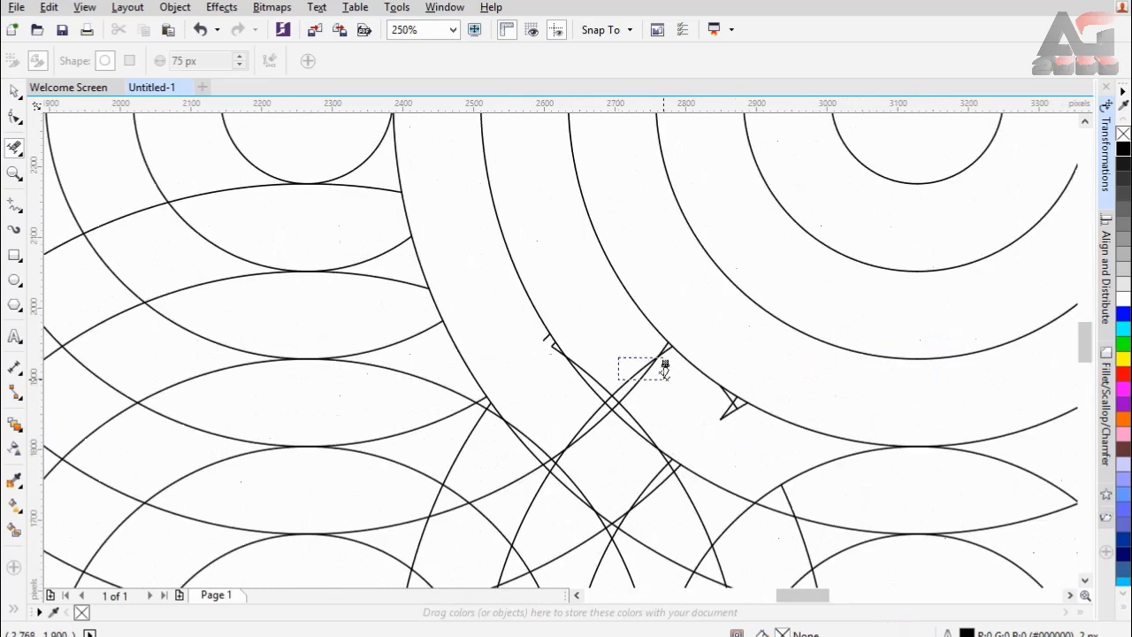
pyautogui.scroll(2, 736, 395)
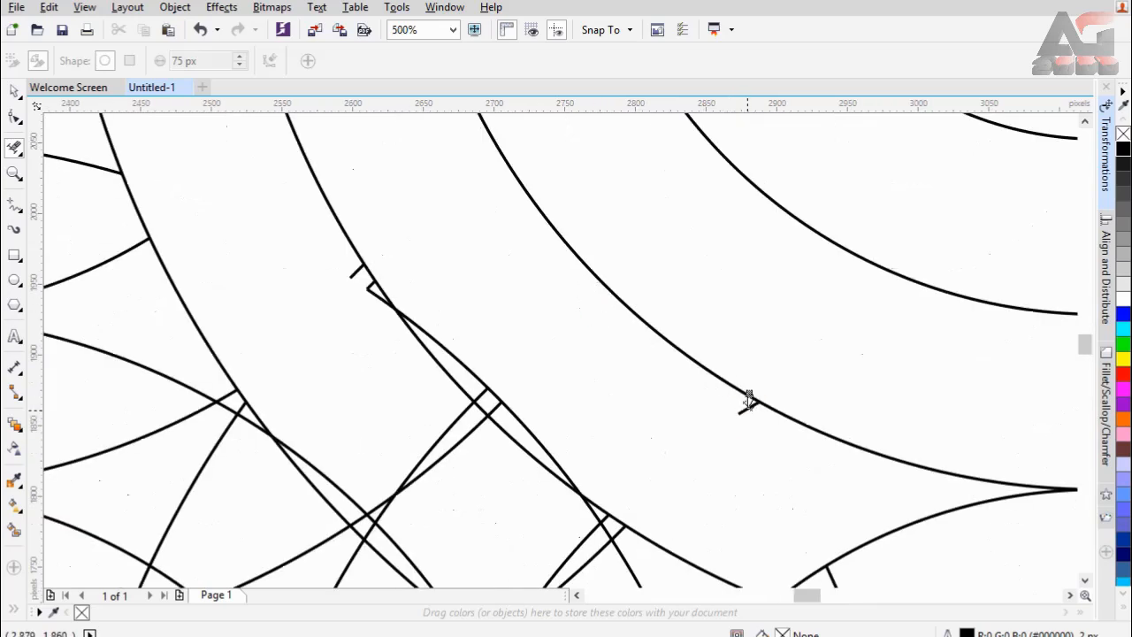
pyautogui.click(504, 397)
pyautogui.click(368, 281)
pyautogui.scroll(-6, 507, 351)
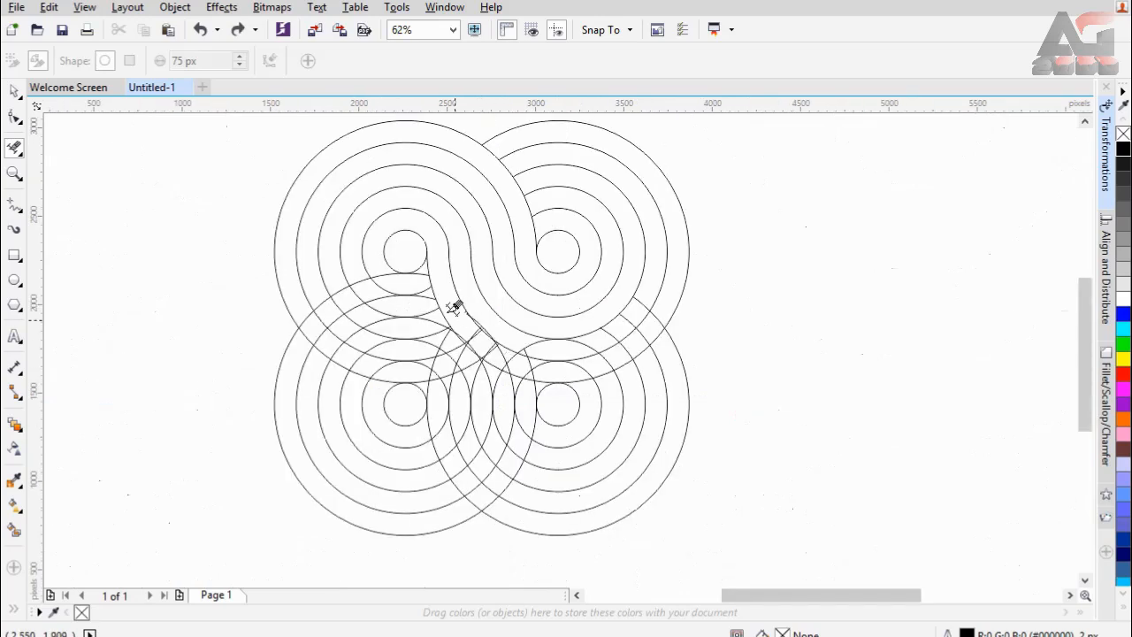
# Delete the lower-left circles' arcs that cross the lower bands of the upper-left circles
pyautogui.scroll(2, 456, 315)
pyautogui.scroll(-2, 415, 353)
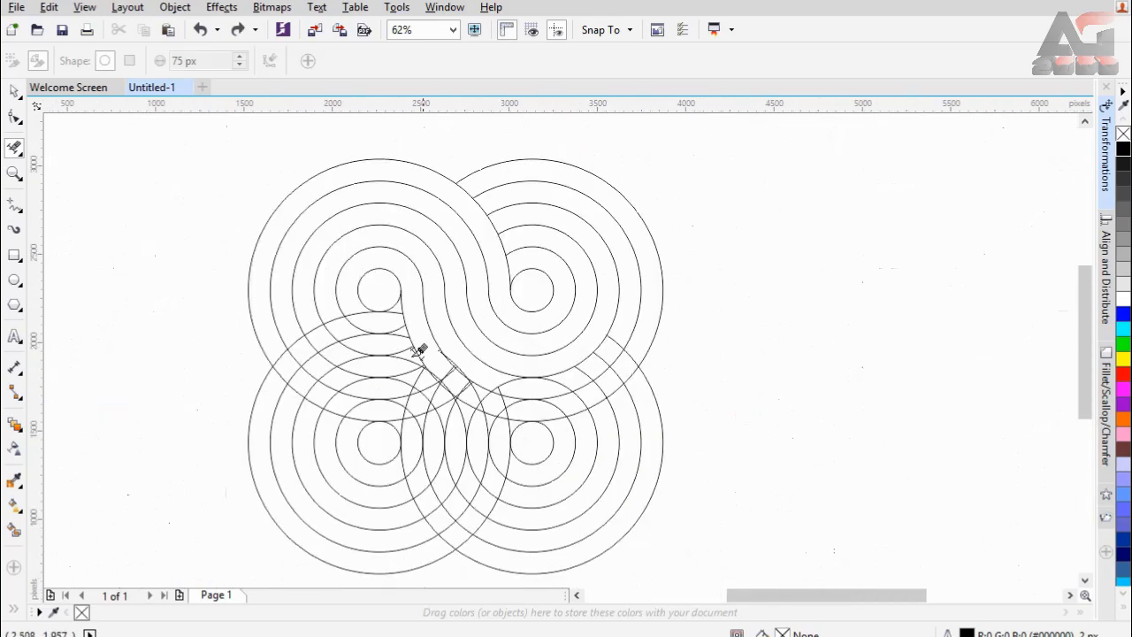
pyautogui.scroll(2, 368, 303)
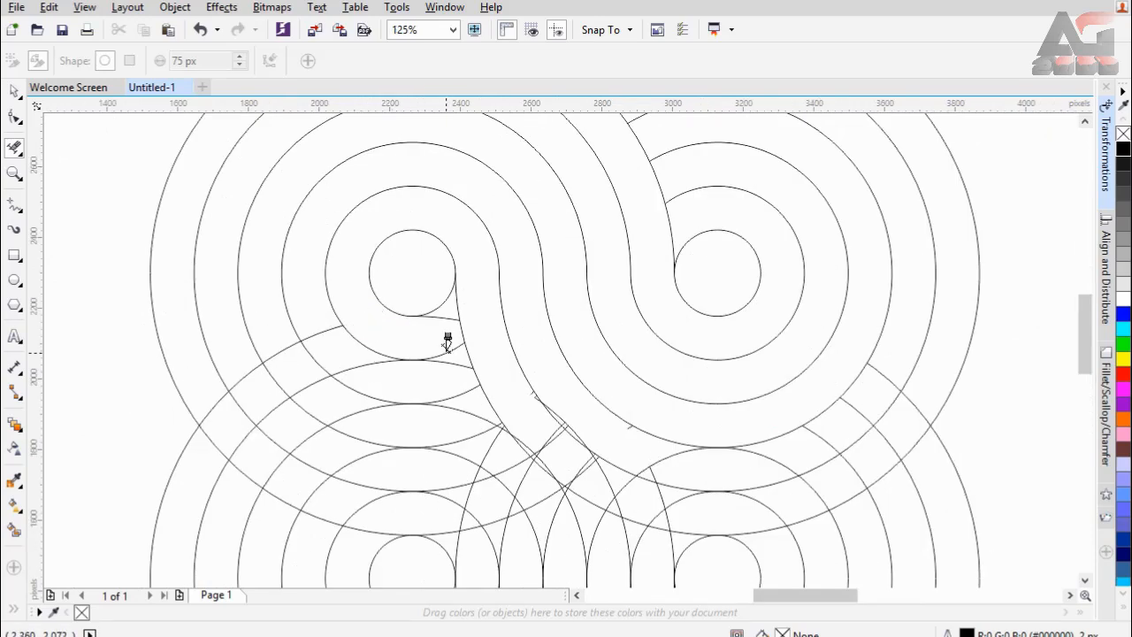
pyautogui.click(368, 355)
pyautogui.scroll(-2, 468, 391)
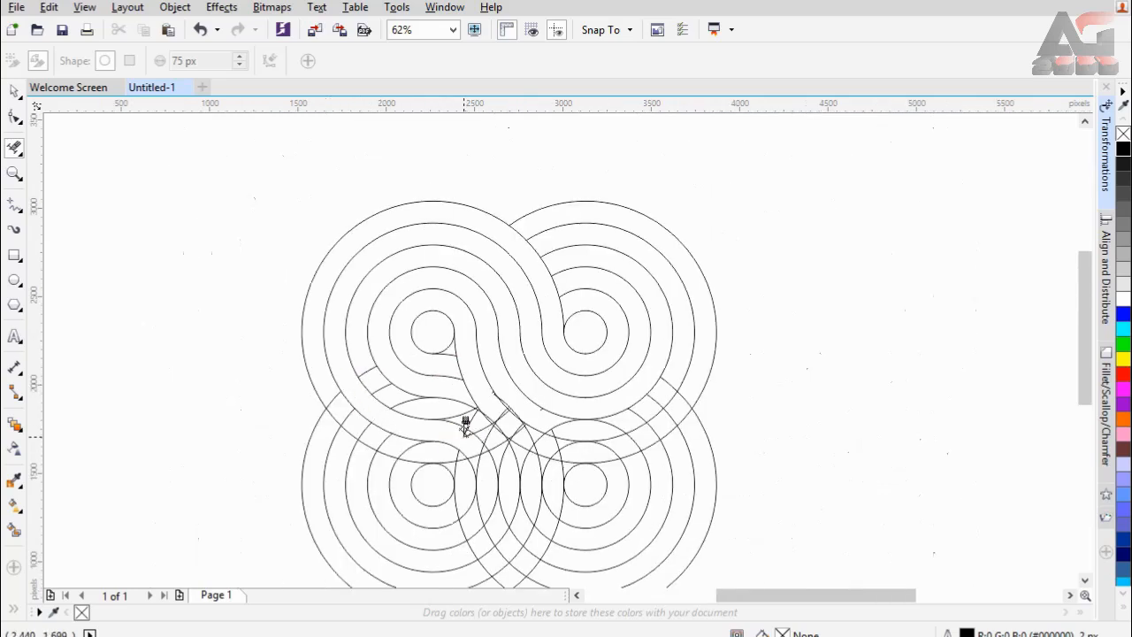
pyautogui.click(455, 460)
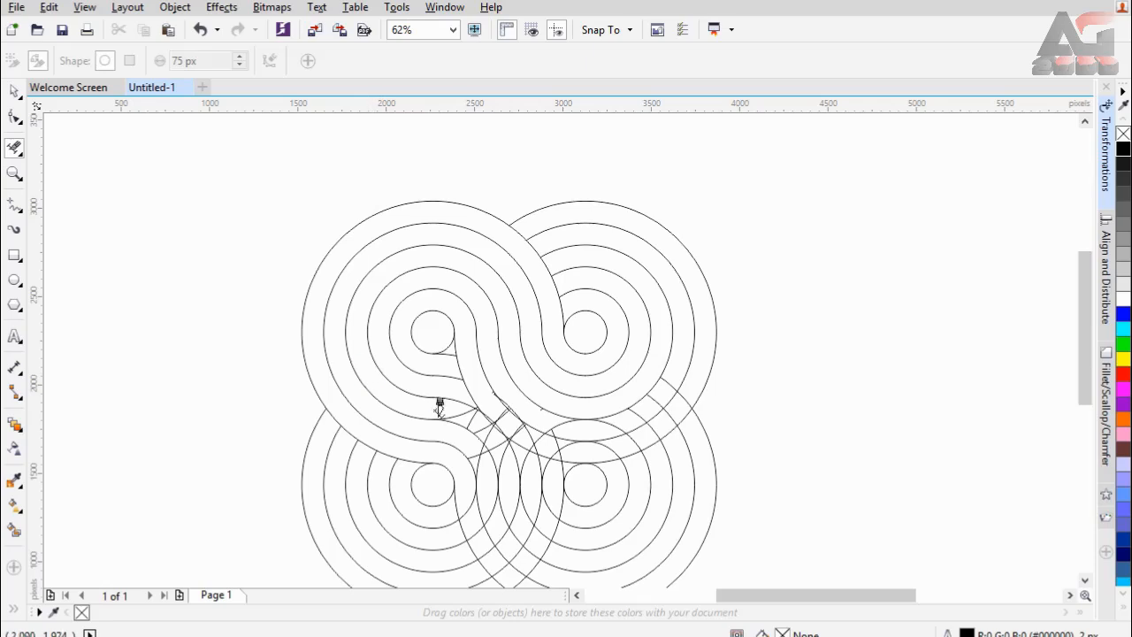
# Delete the short leftover stubs where the bands from the upper-left circles meet the central diagonal band
pyautogui.click(467, 416)
pyautogui.scroll(4, 516, 466)
pyautogui.click(468, 365)
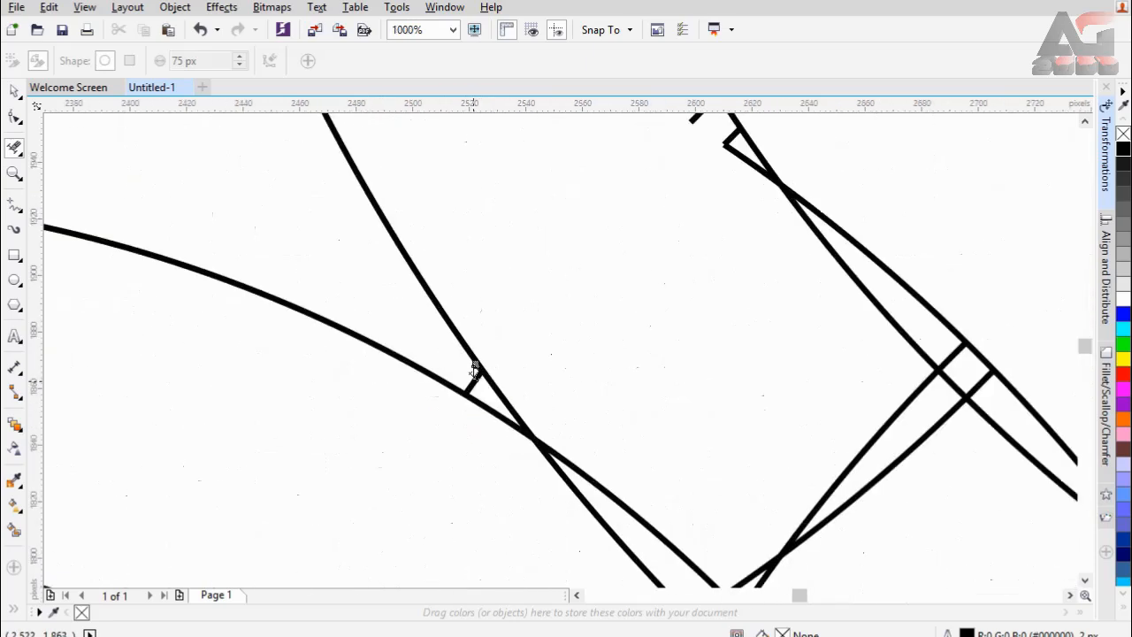
pyautogui.scroll(-2, 631, 327)
pyautogui.scroll(2, 682, 235)
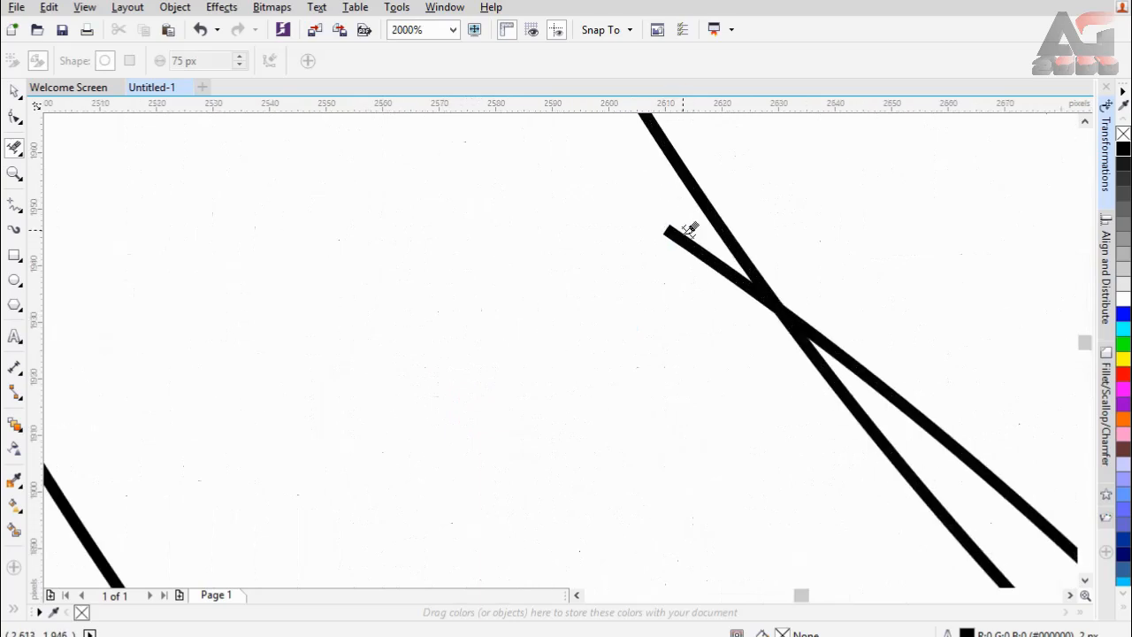
pyautogui.click(677, 223)
pyautogui.scroll(-4, 613, 235)
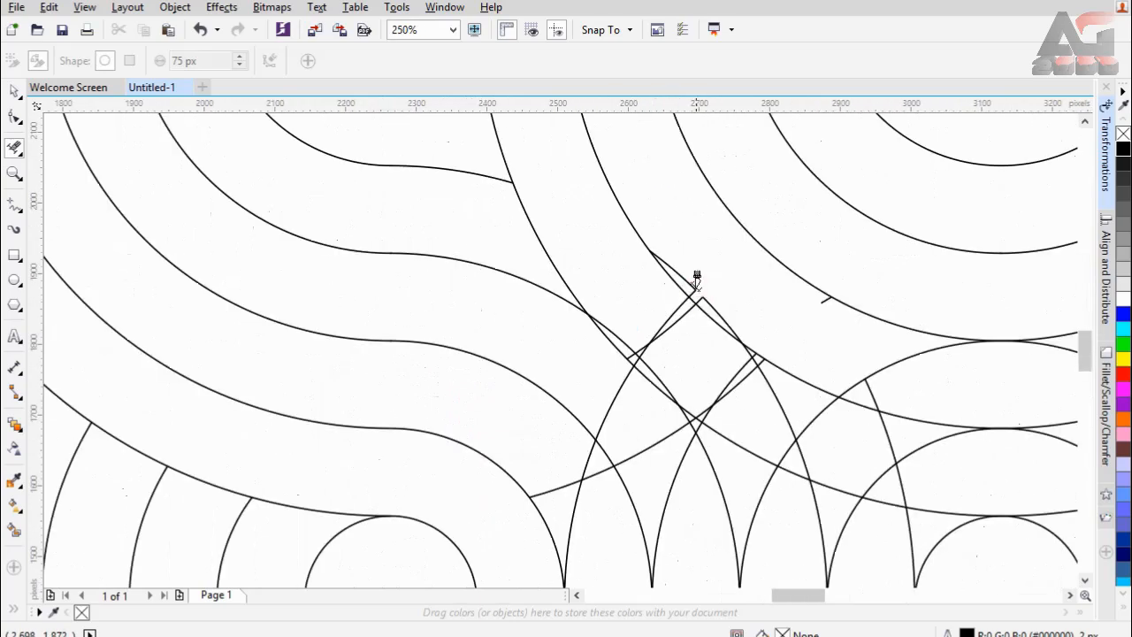
# Delete the segments crossing the outer diagonal band at the pattern's centre
pyautogui.scroll(2, 697, 279)
pyautogui.click(696, 286)
pyautogui.click(697, 286)
pyautogui.click(712, 304)
pyautogui.click(711, 303)
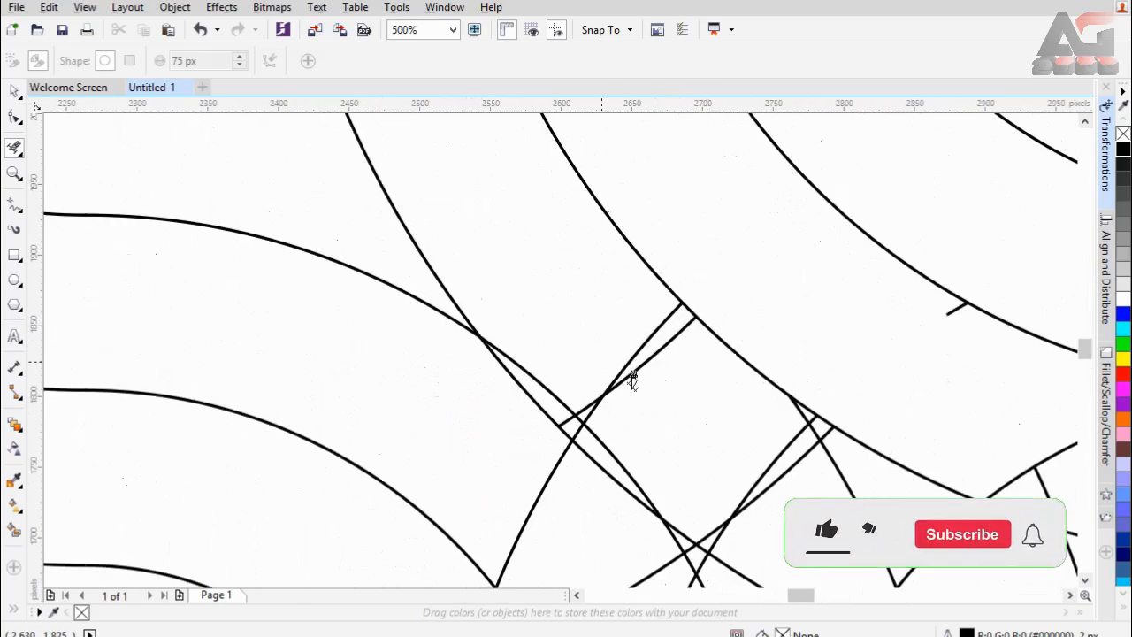
pyautogui.moveTo(601, 361); pyautogui.dragTo(629, 417)
pyautogui.click(574, 412)
pyautogui.click(574, 415)
pyautogui.click(584, 423)
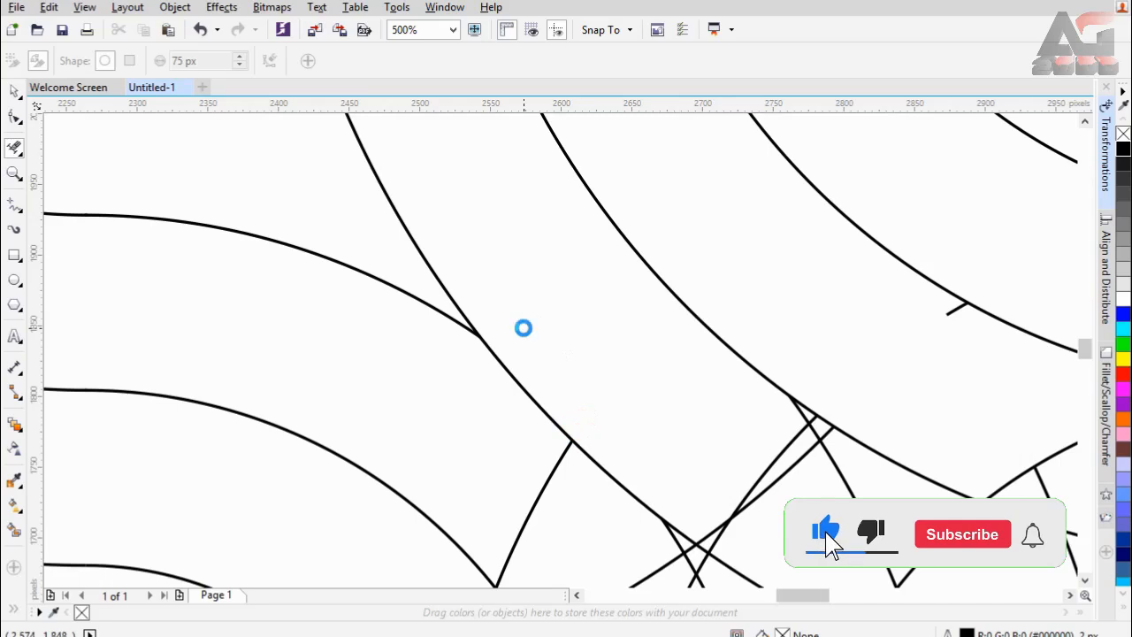
# Delete the arcs crossing the lower-left circles' bands just below the central diagonal
pyautogui.scroll(-1, 522, 328)
pyautogui.click(531, 412)
pyautogui.click(575, 462)
pyautogui.moveTo(483, 484); pyautogui.dragTo(504, 509)
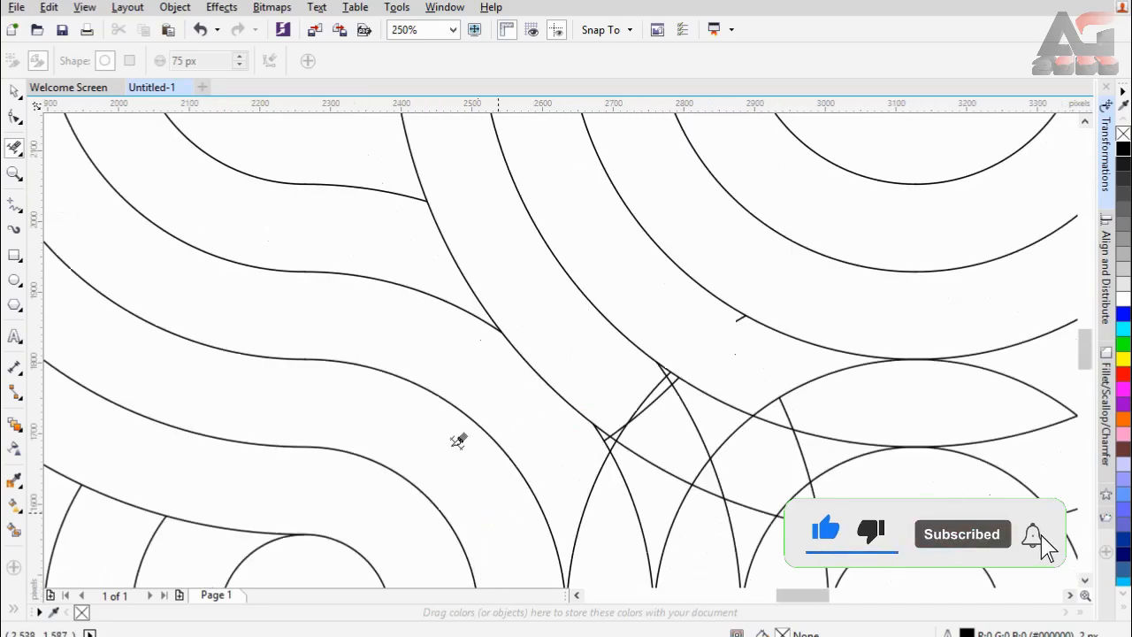
# Delete the lower-right circles' arcs that cross the inner bands of the lower-left circles
pyautogui.scroll(-1, 459, 403)
pyautogui.scroll(-1, 491, 361)
pyautogui.scroll(2, 471, 476)
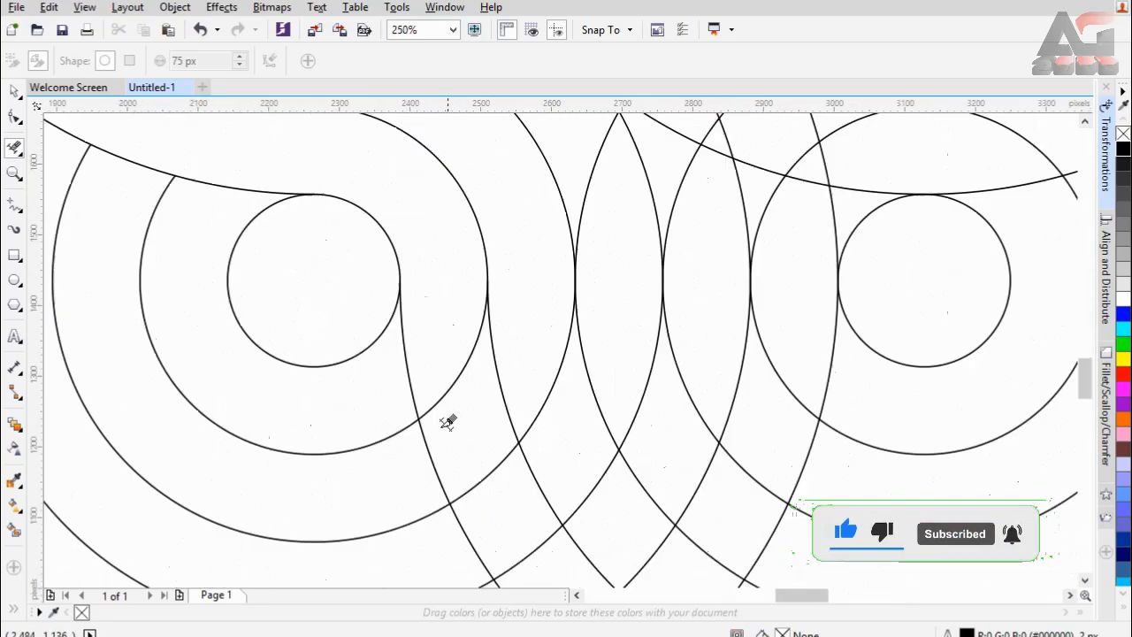
pyautogui.click(409, 362)
pyautogui.click(434, 459)
pyautogui.click(543, 485)
pyautogui.click(461, 529)
pyautogui.click(497, 373)
pyautogui.click(599, 381)
pyautogui.click(686, 383)
pyautogui.click(643, 480)
pyautogui.click(585, 531)
pyautogui.scroll(-1, 607, 343)
pyautogui.click(601, 255)
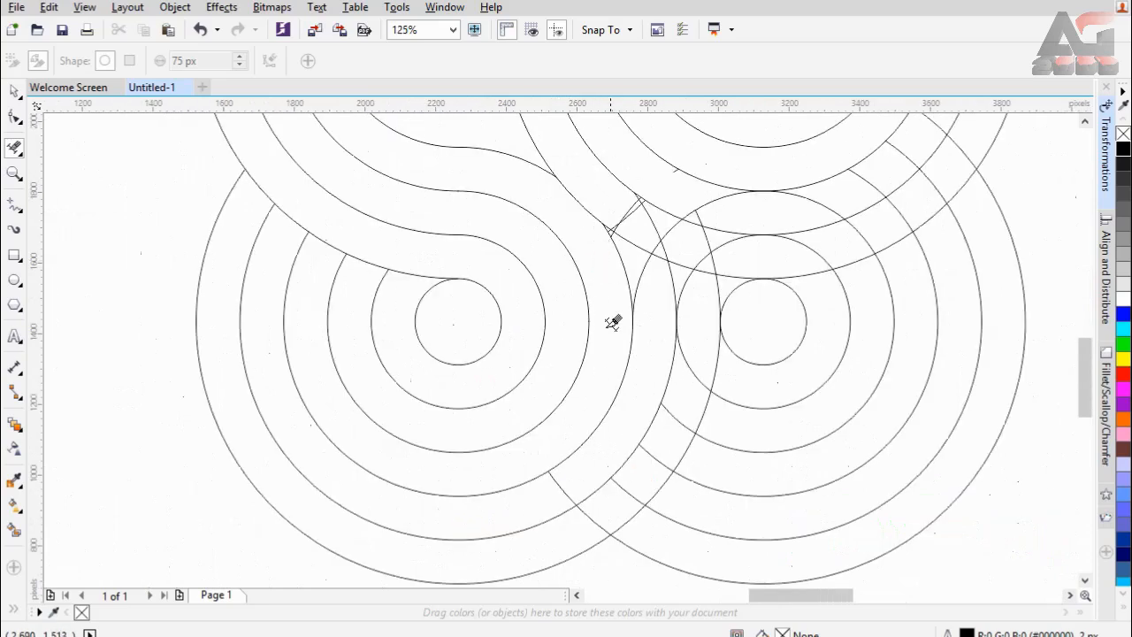
# Delete the tiny cross pieces left where the lower-left circles meet the upper-right circles' diagonal bands
pyautogui.scroll(-1, 607, 327)
pyautogui.scroll(2, 621, 273)
pyautogui.moveTo(579, 272); pyautogui.dragTo(611, 288)
pyautogui.scroll(1, 577, 315)
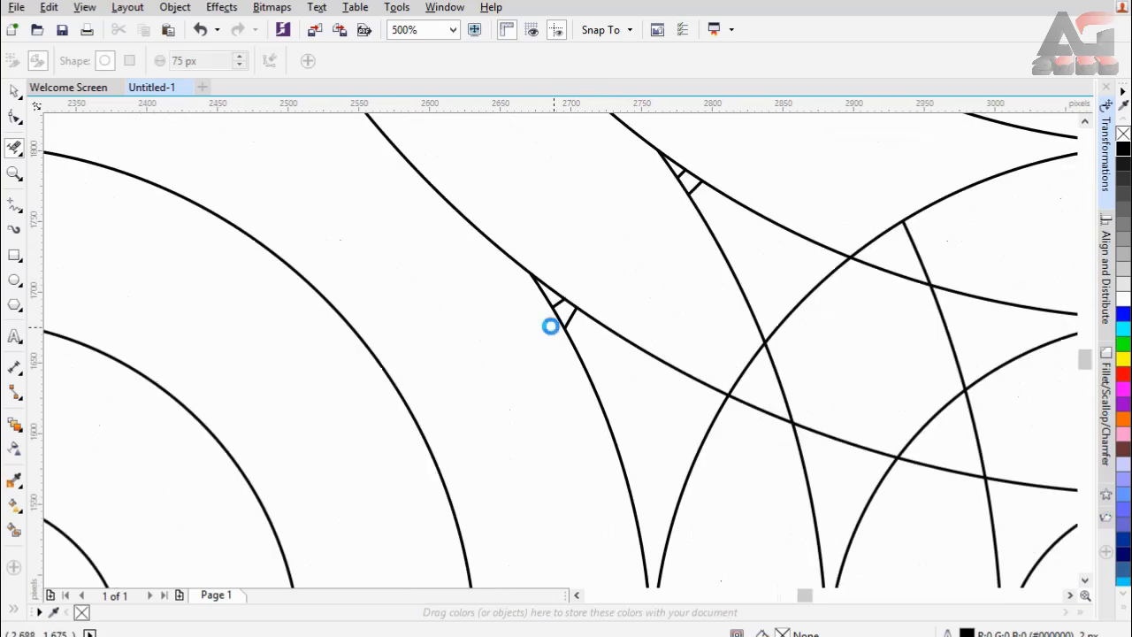
pyautogui.scroll(1, 551, 323)
pyautogui.click(560, 278)
pyautogui.click(590, 305)
pyautogui.scroll(-1, 581, 340)
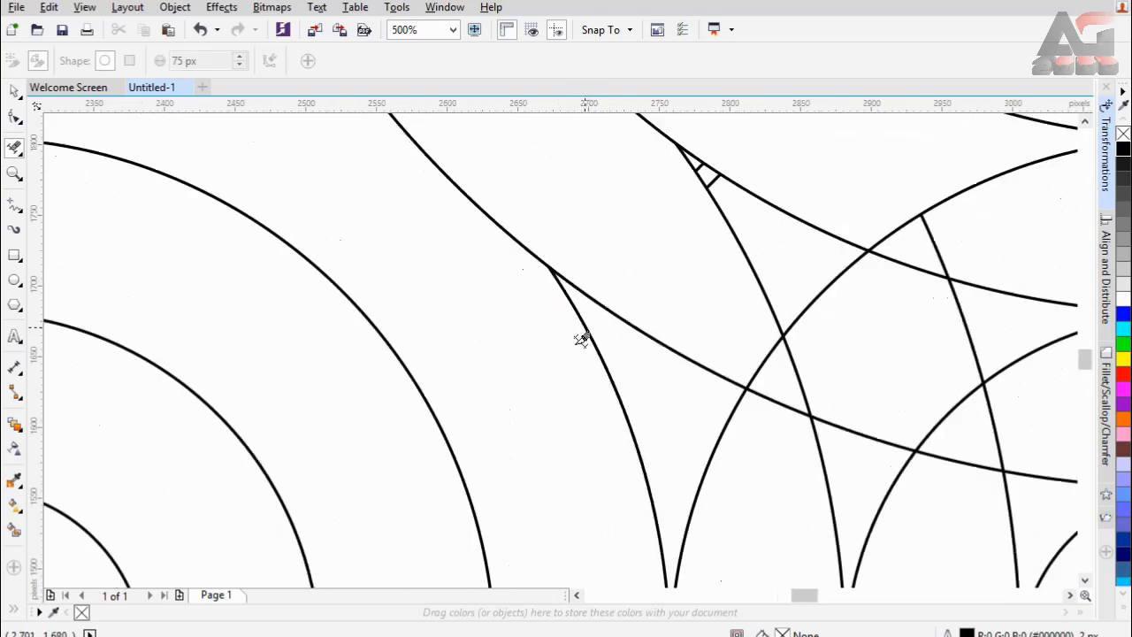
pyautogui.click(703, 172)
pyautogui.scroll(1, 695, 161)
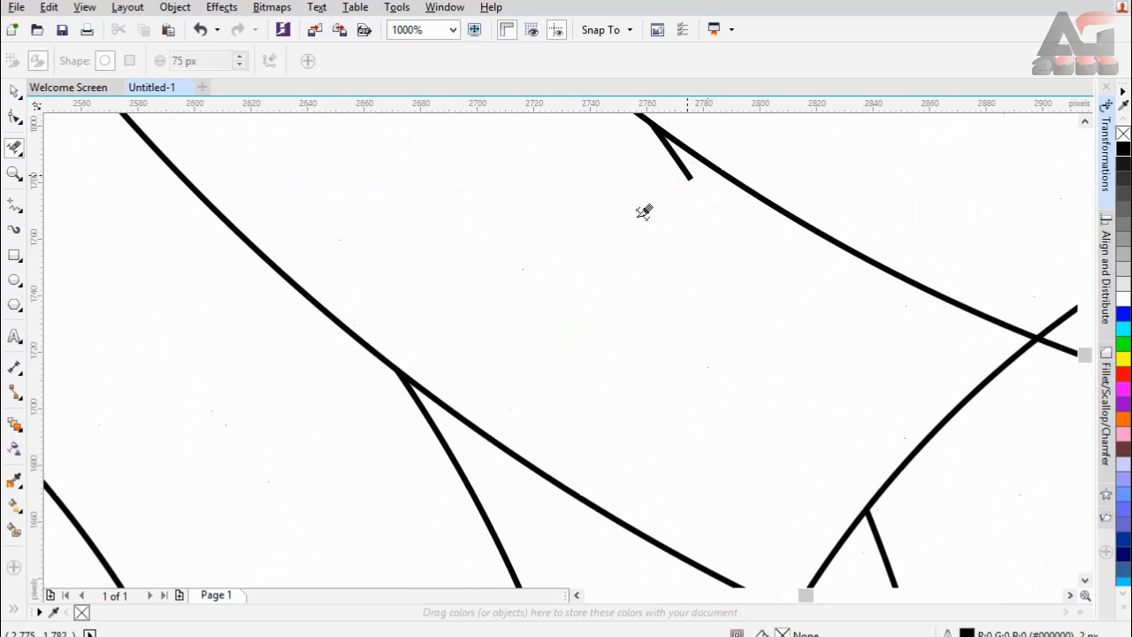
# Delete the remaining lower-right circle arcs that cross the outermost bands of the lower-left circles
pyautogui.scroll(-4, 601, 283)
pyautogui.scroll(1, 557, 452)
pyautogui.click(599, 444)
pyautogui.click(644, 368)
pyautogui.click(649, 227)
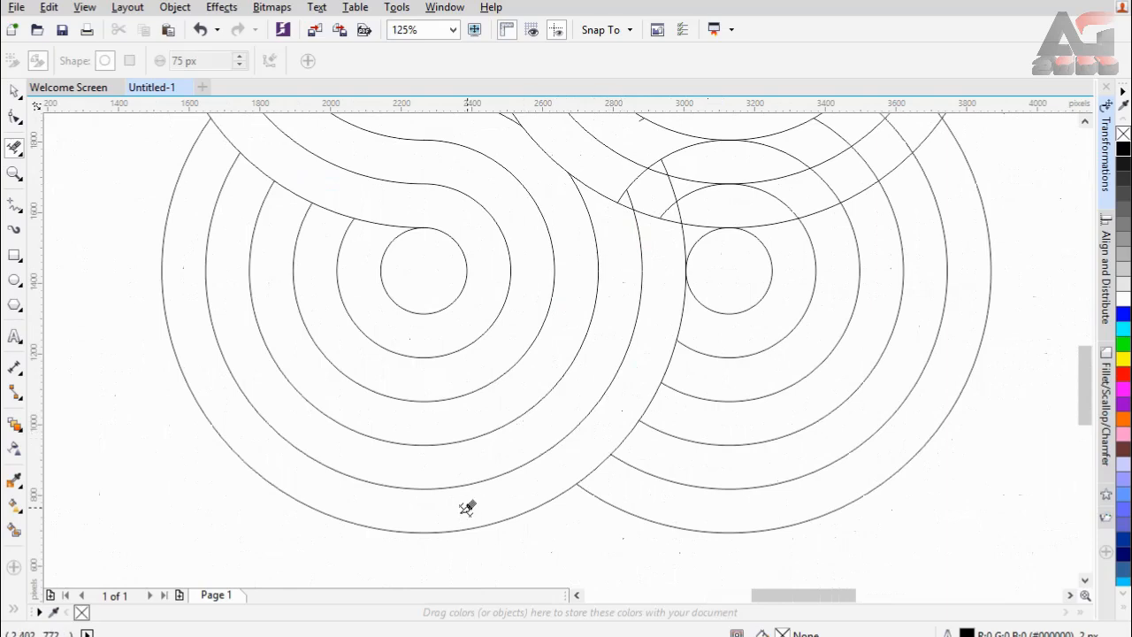
# Delete the arcs crossing the outermost band along the bottom of the upper-right circles
pyautogui.scroll(-1, 467, 507)
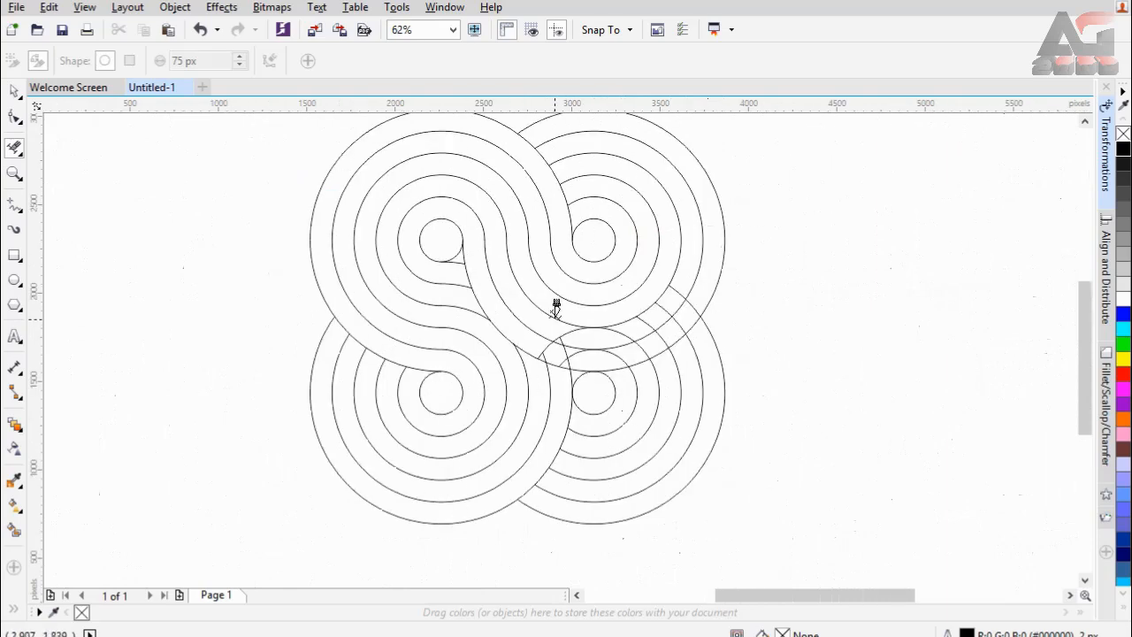
pyautogui.scroll(1, 556, 307)
pyautogui.scroll(1, 554, 315)
pyautogui.click(571, 389)
pyautogui.moveTo(508, 436); pyautogui.dragTo(503, 463)
pyautogui.moveTo(582, 465); pyautogui.dragTo(636, 484)
pyautogui.click(821, 475)
pyautogui.click(914, 434)
pyautogui.click(985, 389)
# Delete the remaining lower-right circle arcs crossing the two outer bands at the lower-right side of the upper-right circles
pyautogui.click(818, 364)
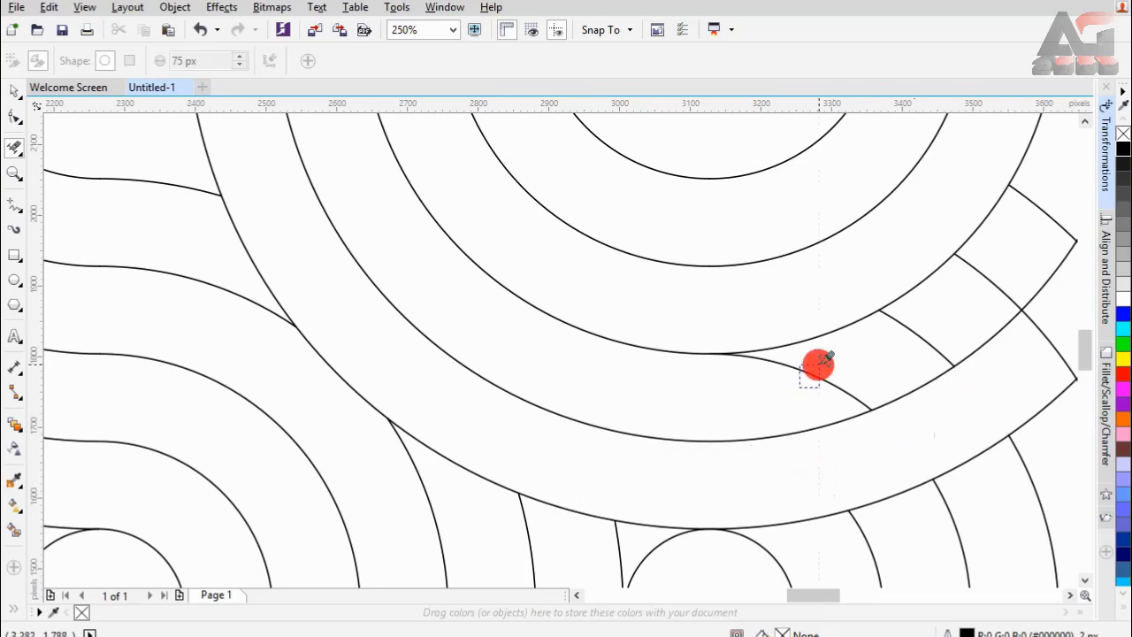
pyautogui.click(916, 342)
pyautogui.click(984, 276)
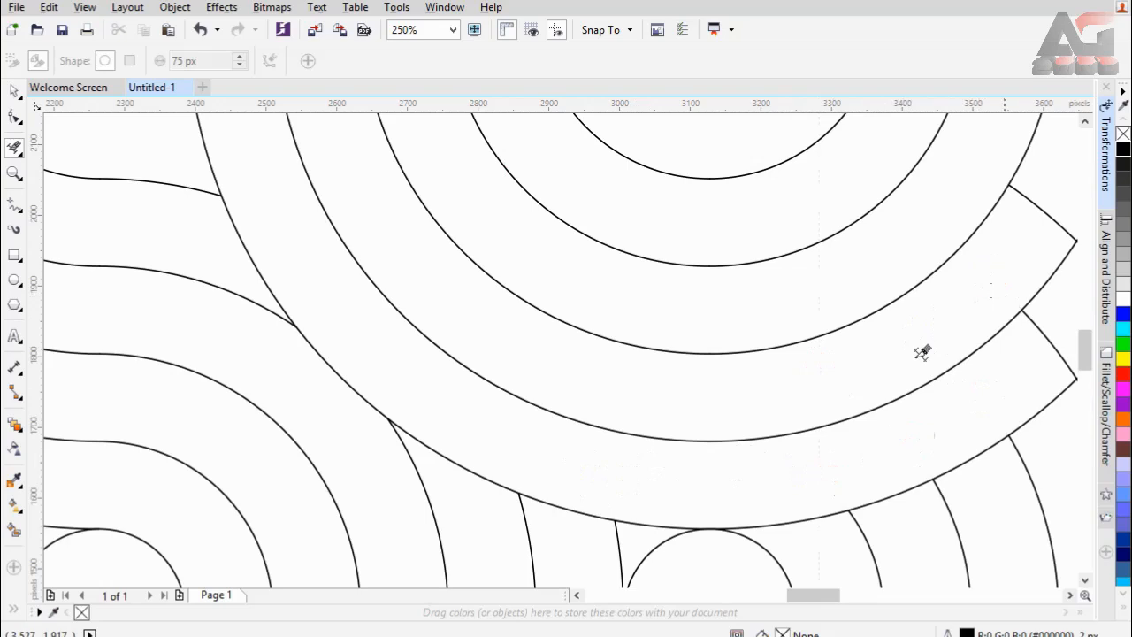
pyautogui.scroll(-2, 638, 383)
pyautogui.scroll(2, 844, 346)
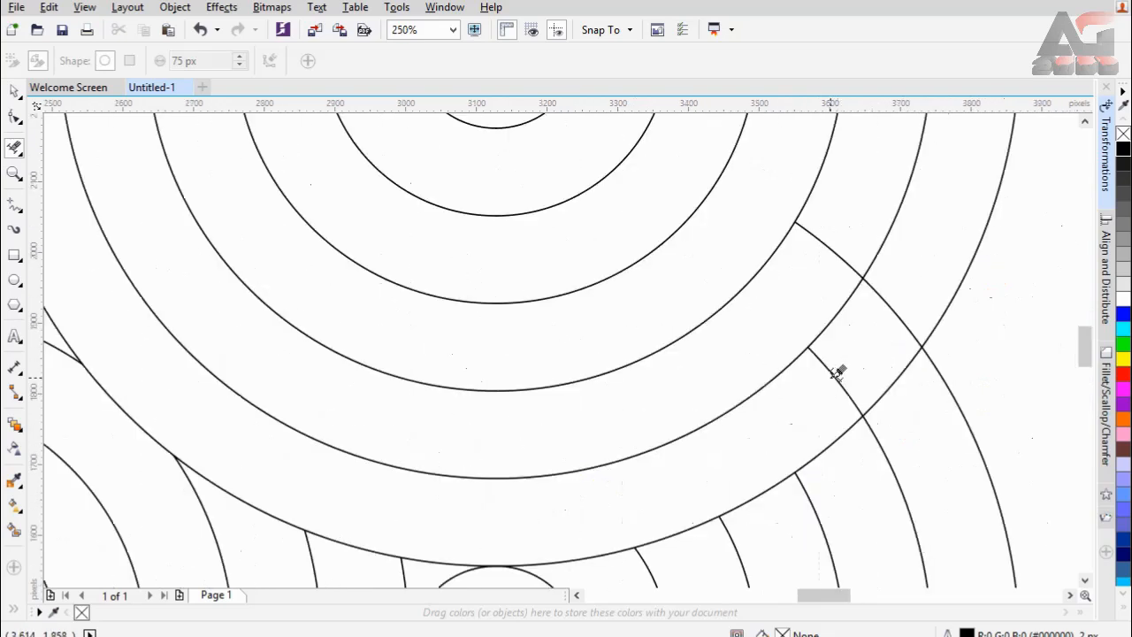
pyautogui.click(846, 353)
pyautogui.click(896, 301)
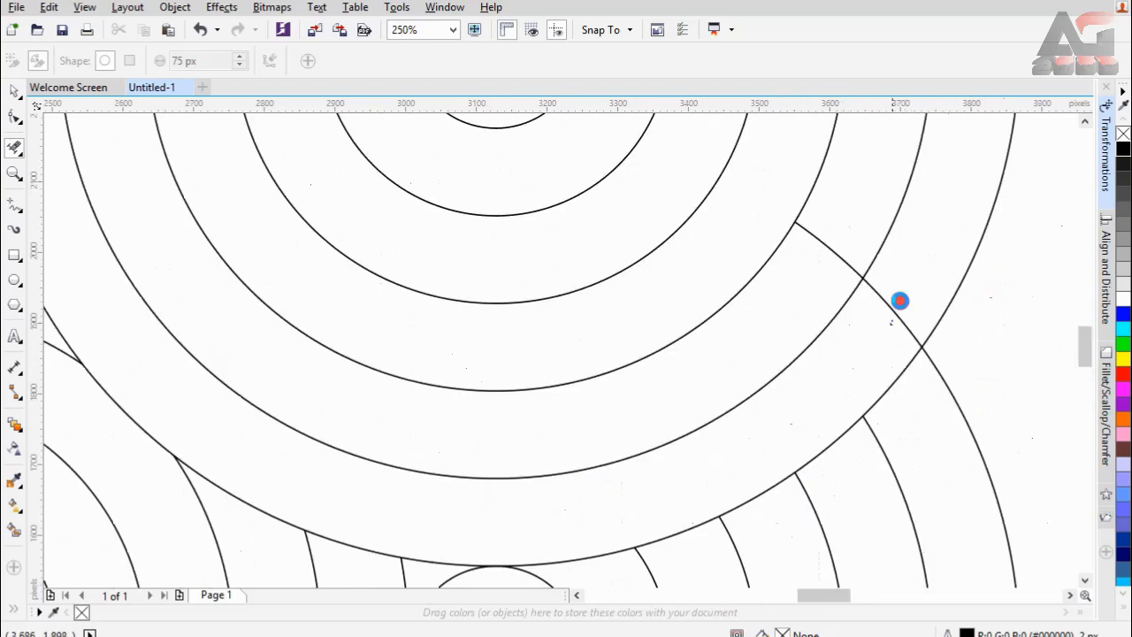
pyautogui.click(833, 241)
pyautogui.scroll(-4, 803, 307)
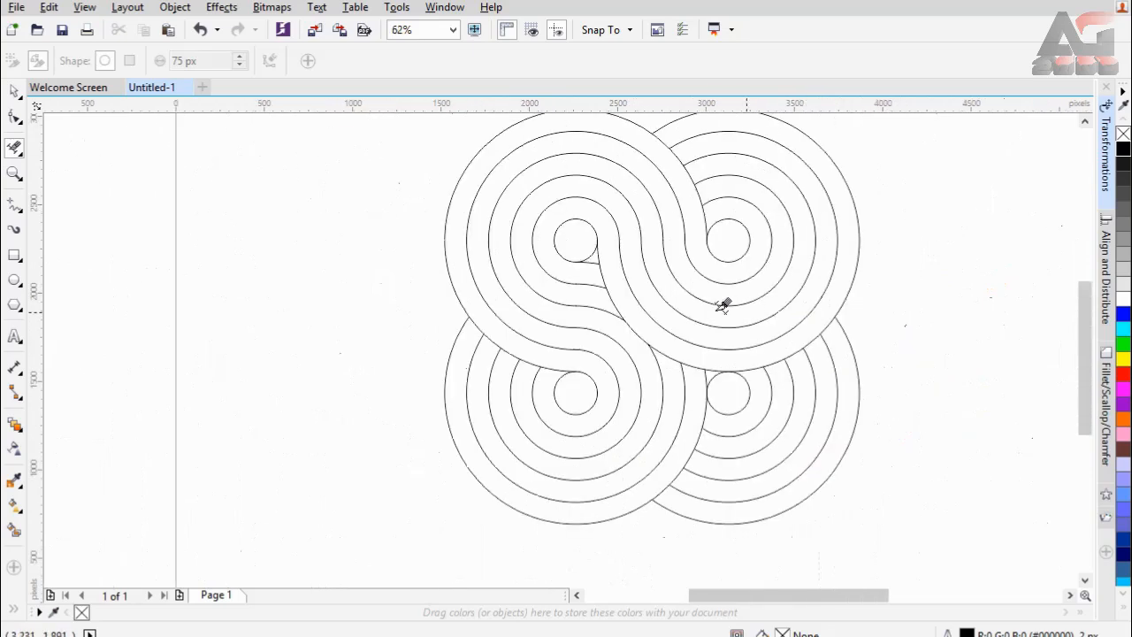
# Delete the lower-right arc of the upper-left innermost circle and the upper-left arc of the lower-right innermost circle
pyautogui.click(451, 29)
pyautogui.click(423, 43)
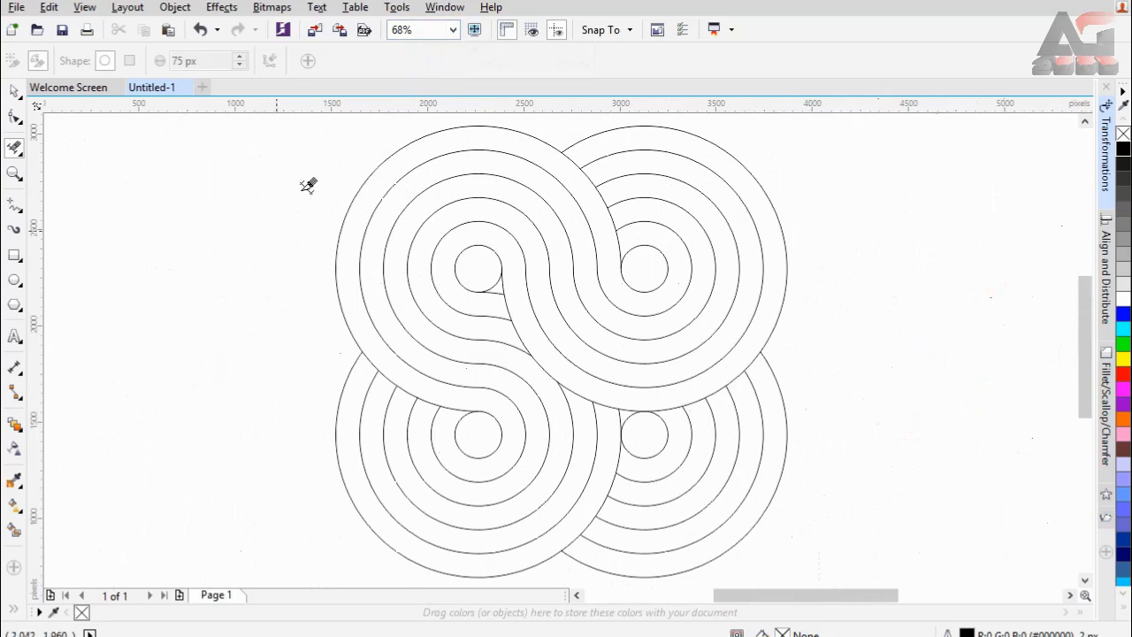
pyautogui.click(14, 91)
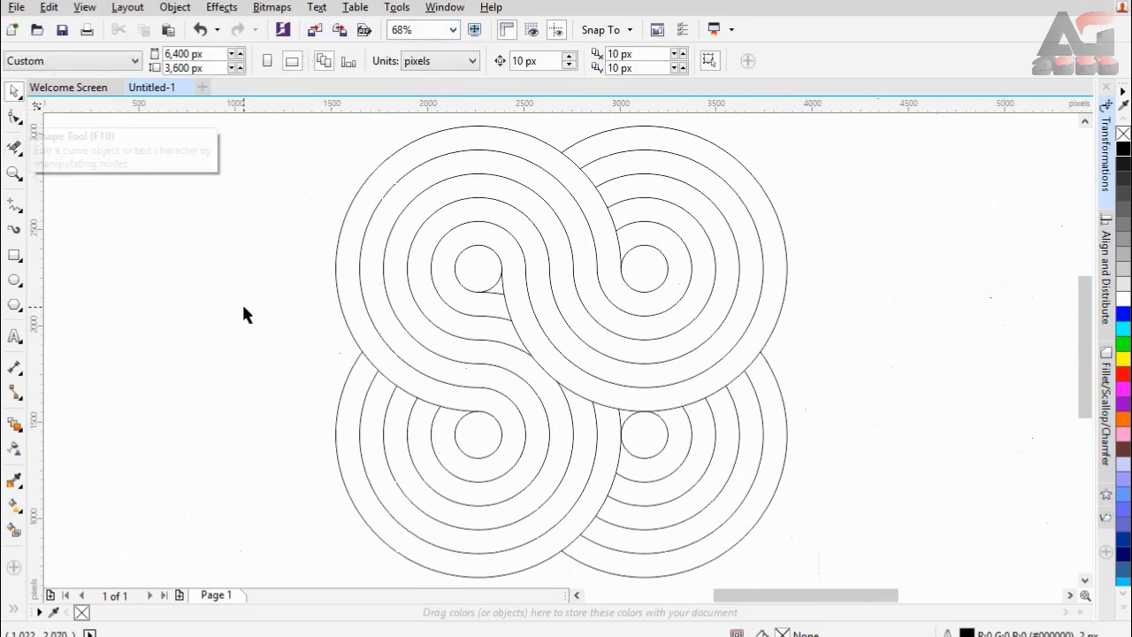
pyautogui.click(16, 148)
pyautogui.click(495, 277)
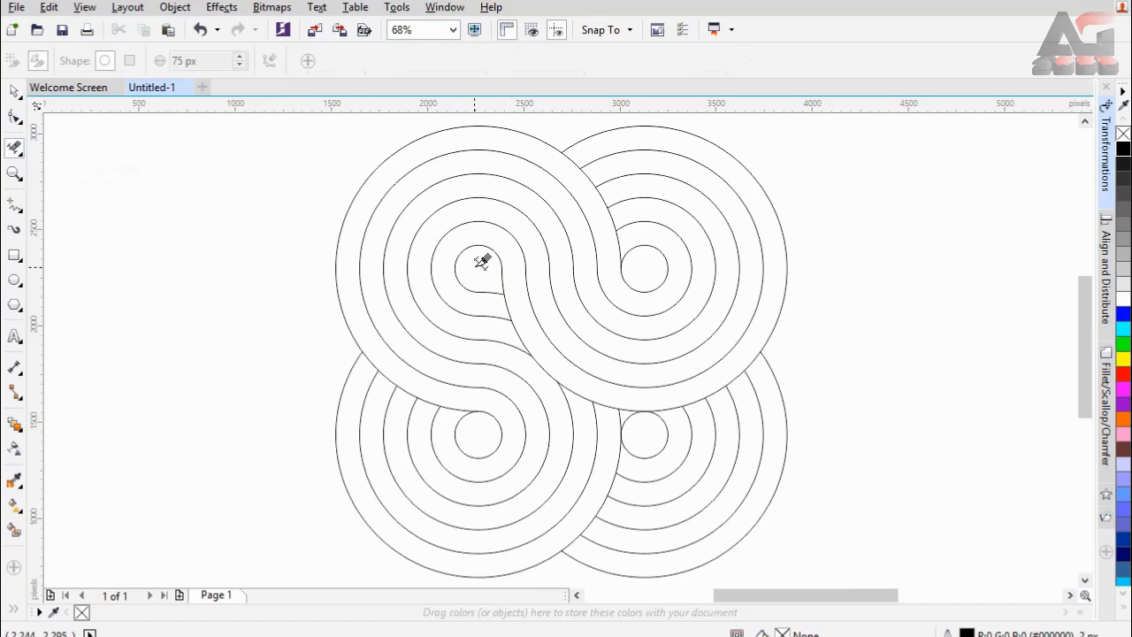
pyautogui.click(624, 416)
pyautogui.scroll(2, 624, 416)
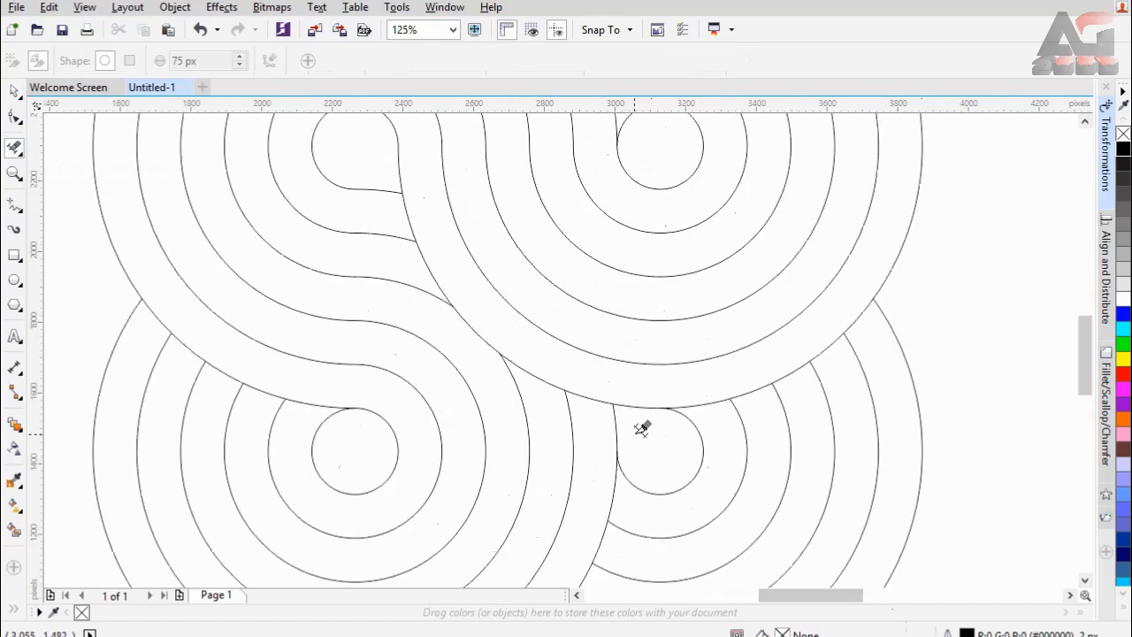
pyautogui.scroll(-2, 641, 428)
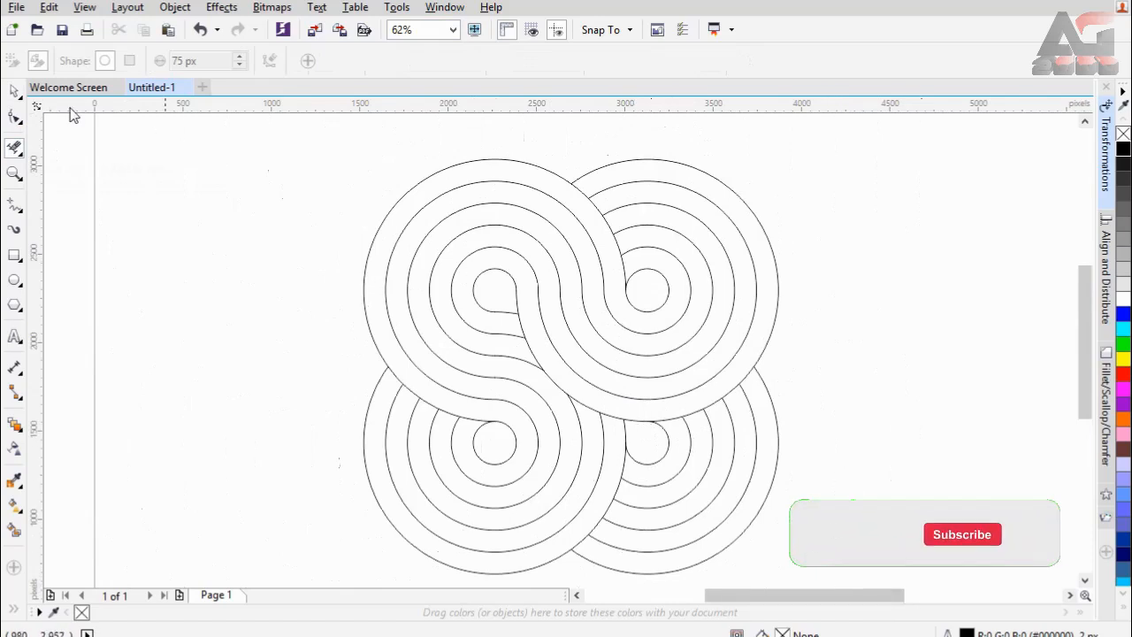
# Select all the curves of the pattern and group them
pyautogui.click(14, 90)
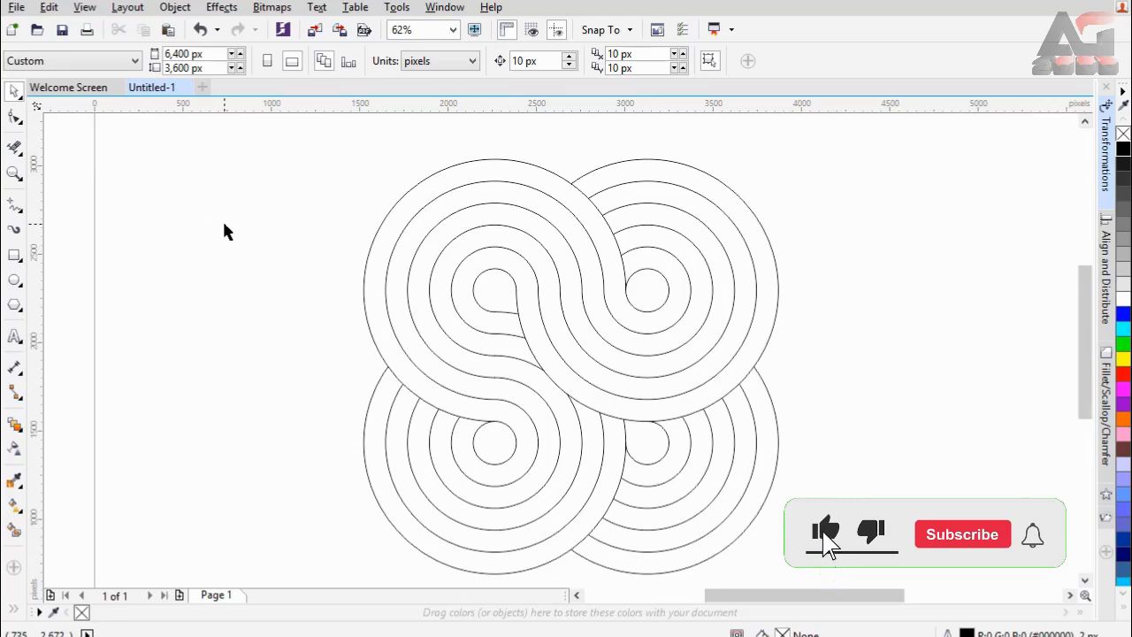
pyautogui.hotkey('ctrl', 'a')
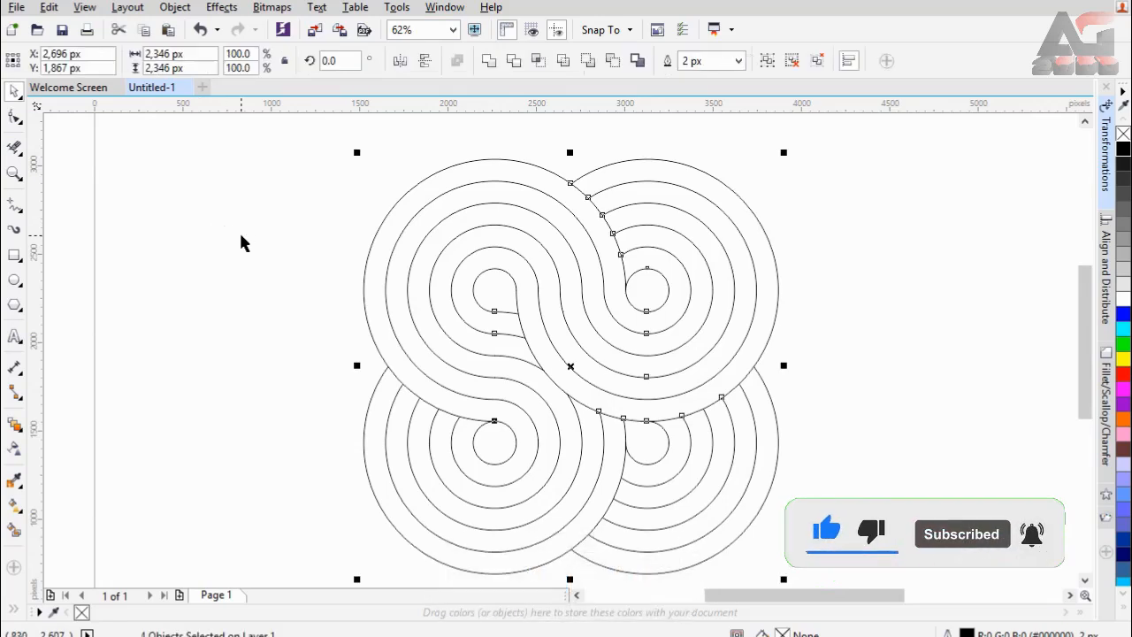
pyautogui.hotkey('ctrl', 'g')
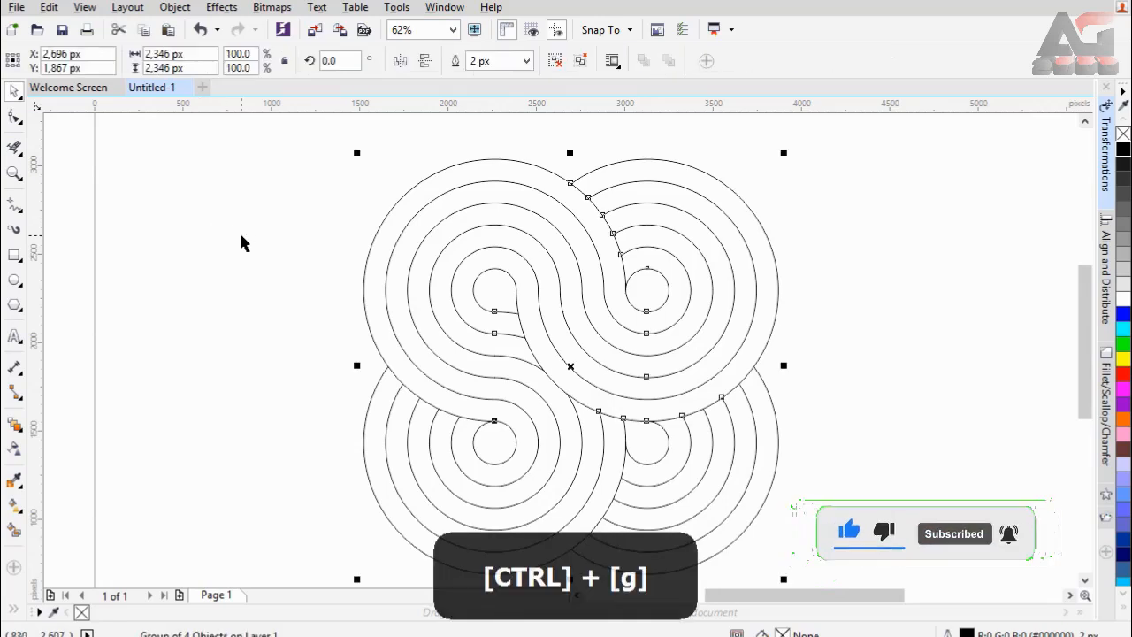
# Try a 16 px outline on the grouped pattern, set the outline width to 20 px instead, and deselect it
pyautogui.click(526, 60)
pyautogui.click(483, 198)
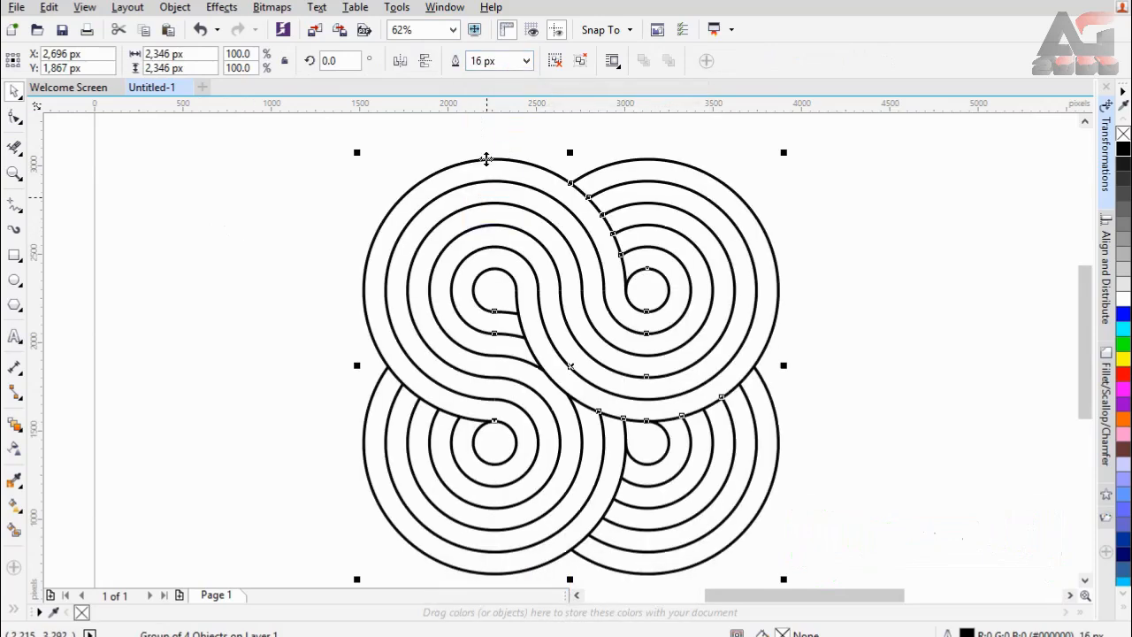
pyautogui.click(526, 61)
pyautogui.click(478, 212)
pyautogui.click(460, 29)
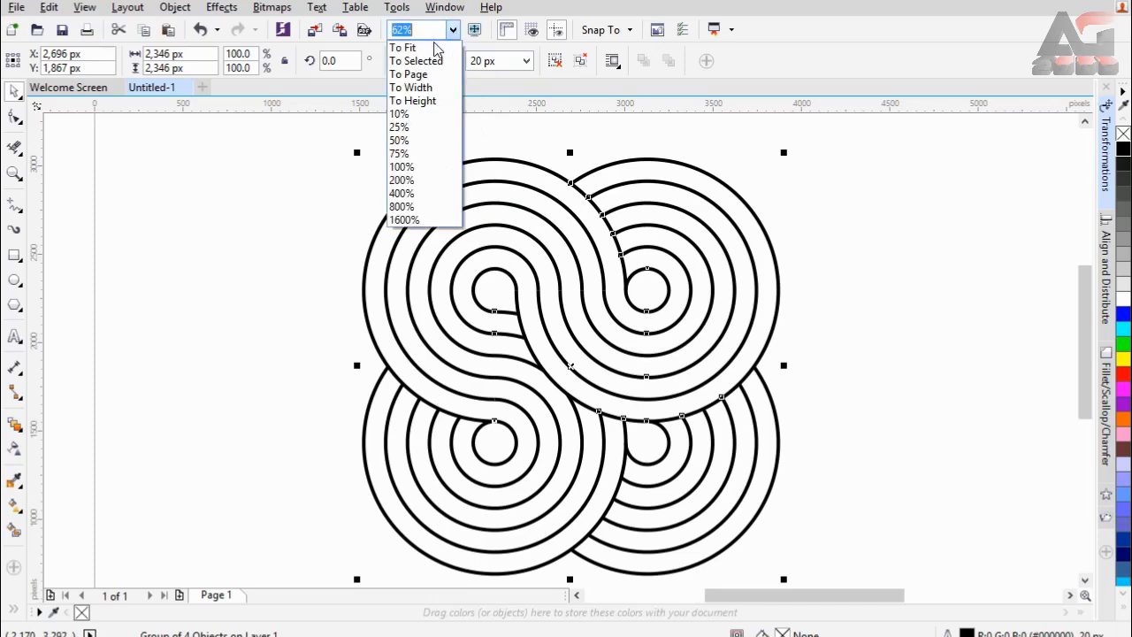
pyautogui.click(471, 45)
pyautogui.click(905, 361)
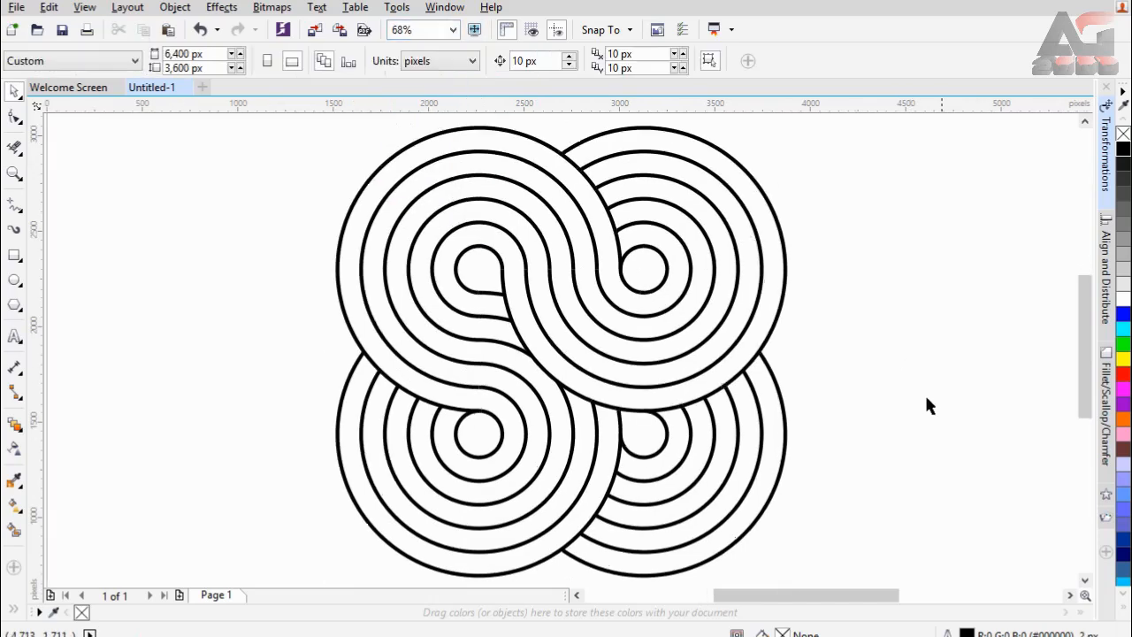